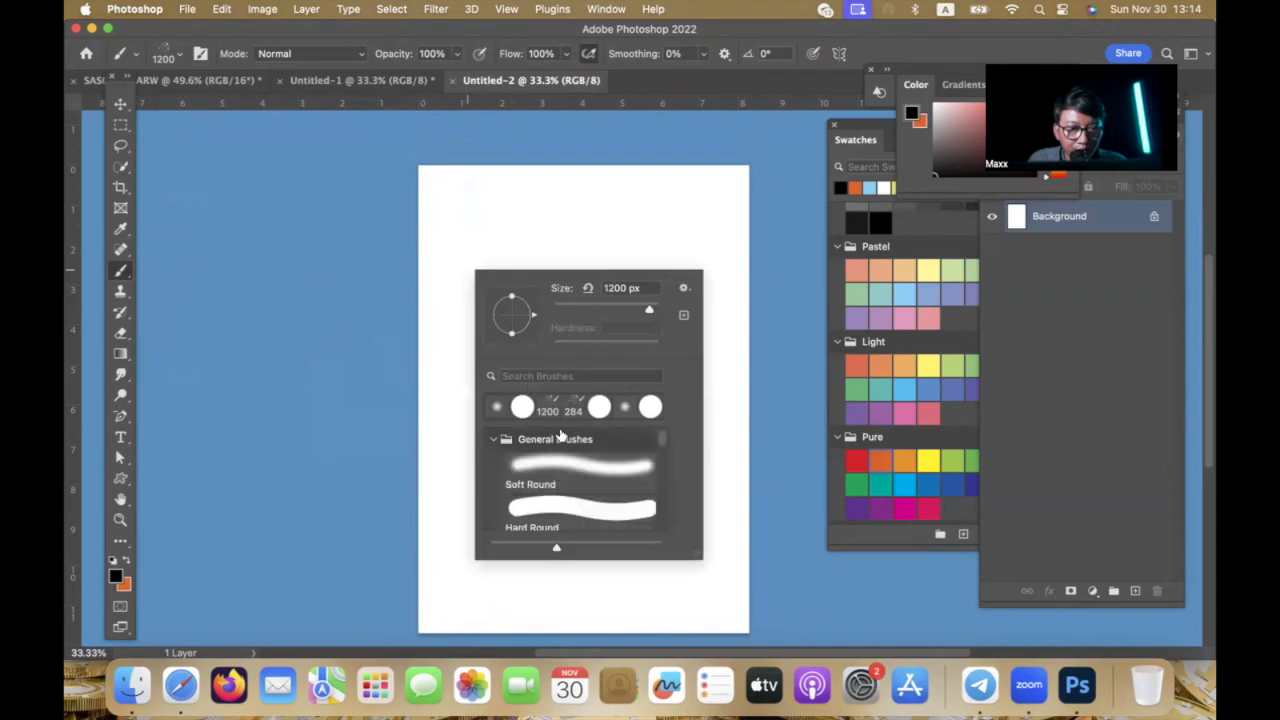
Step: Try the Soft Round brush at 1200 px with a black dab and stroke on the Background, and undo both
left_click(555, 470)
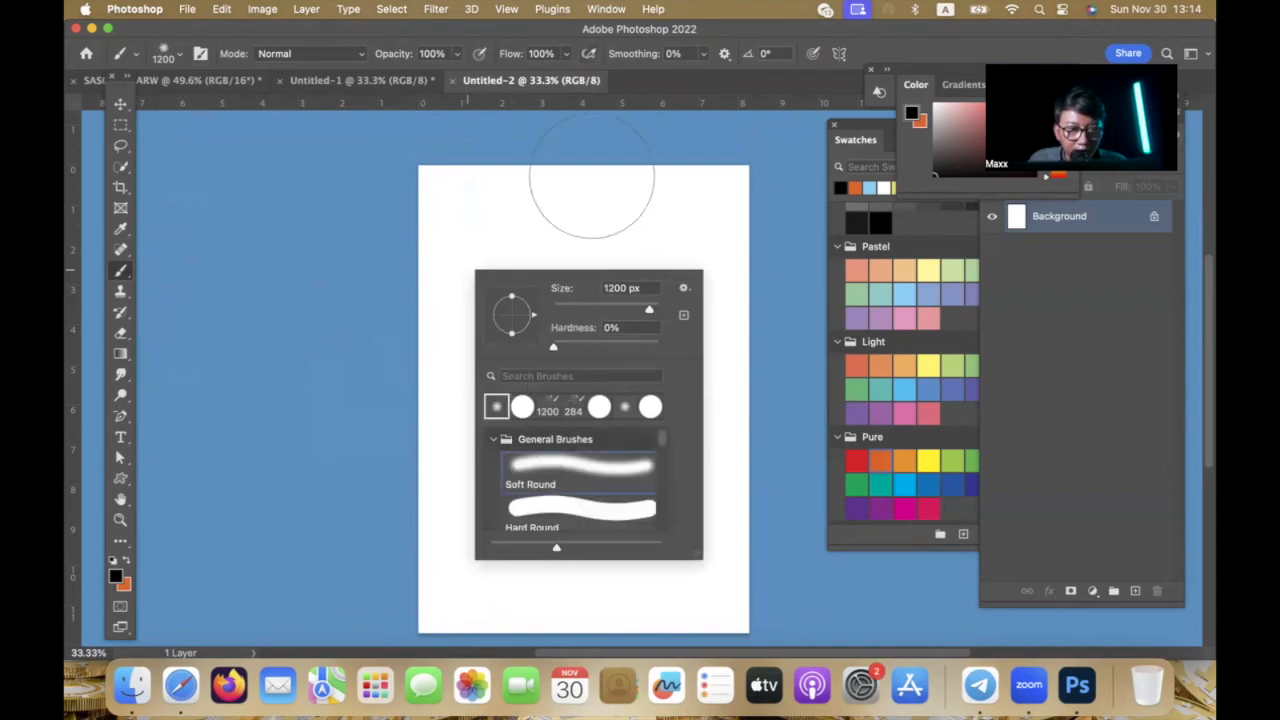
left_click(498, 222)
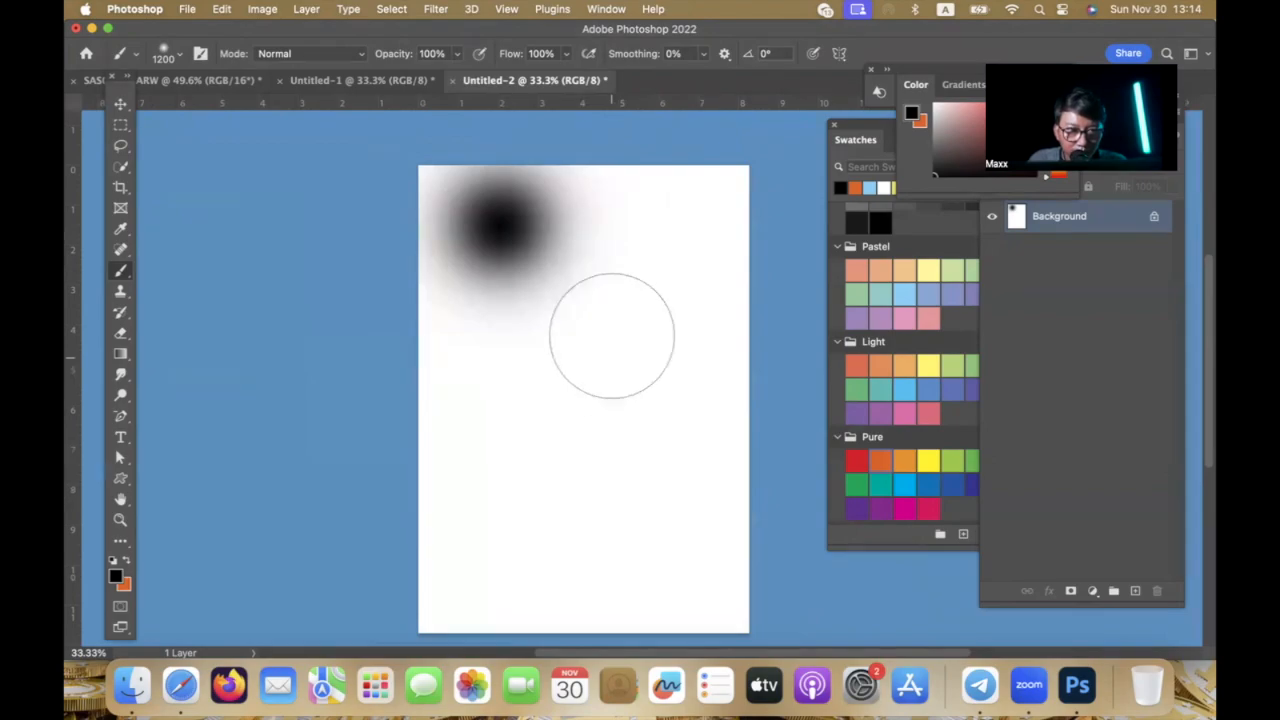
left_click_drag(611, 318, 645, 468)
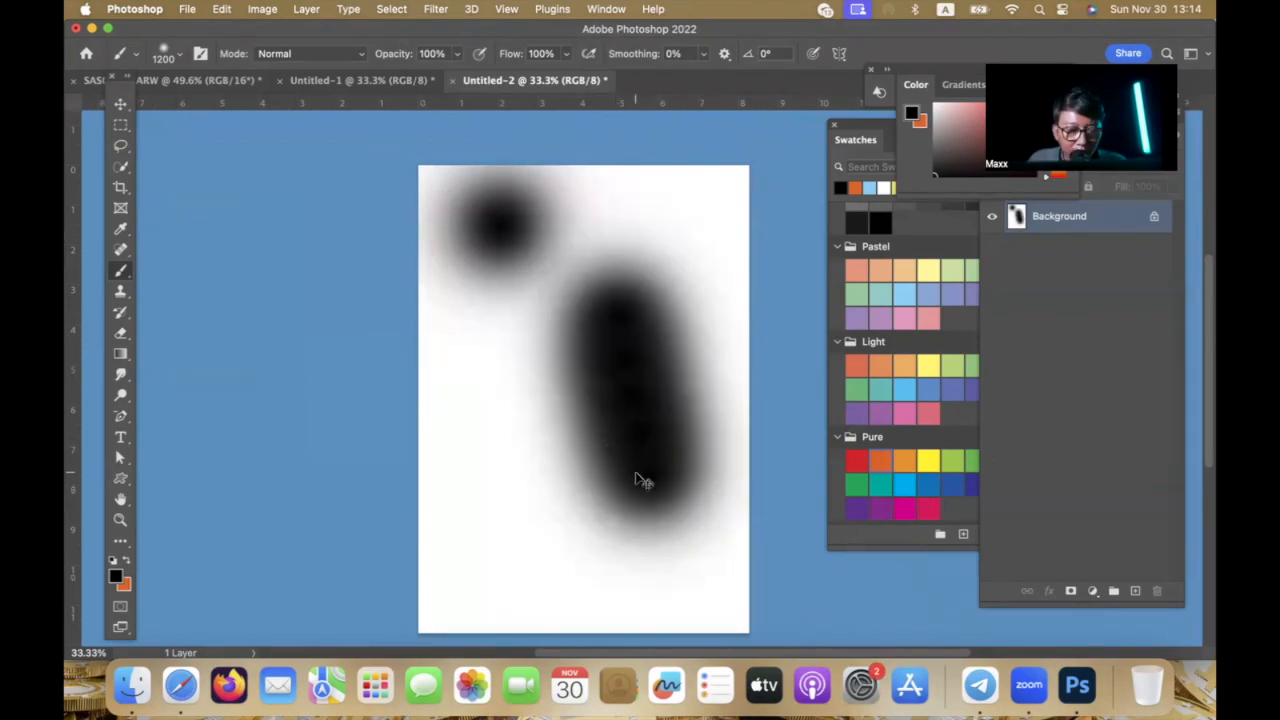
key("super+z")
key("super+z")
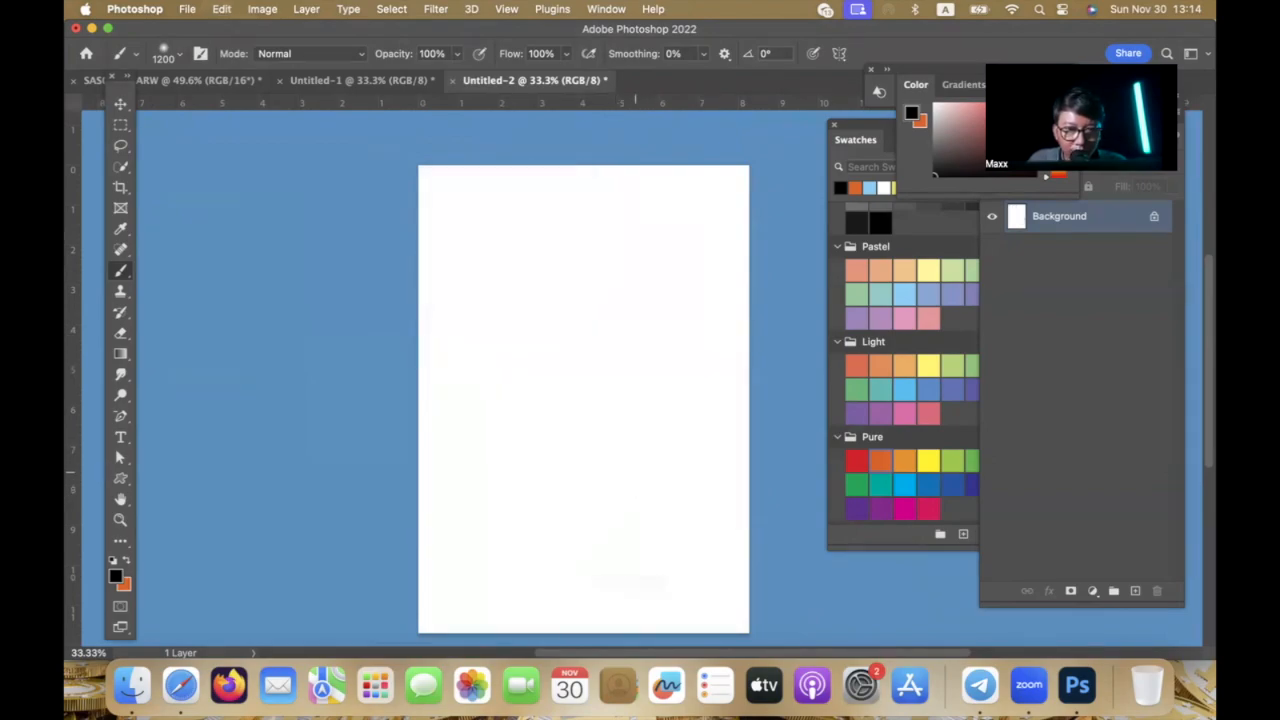
Step: Add a new layer above the Background and reset the foreground and background colours to black and white
left_click(1134, 592)
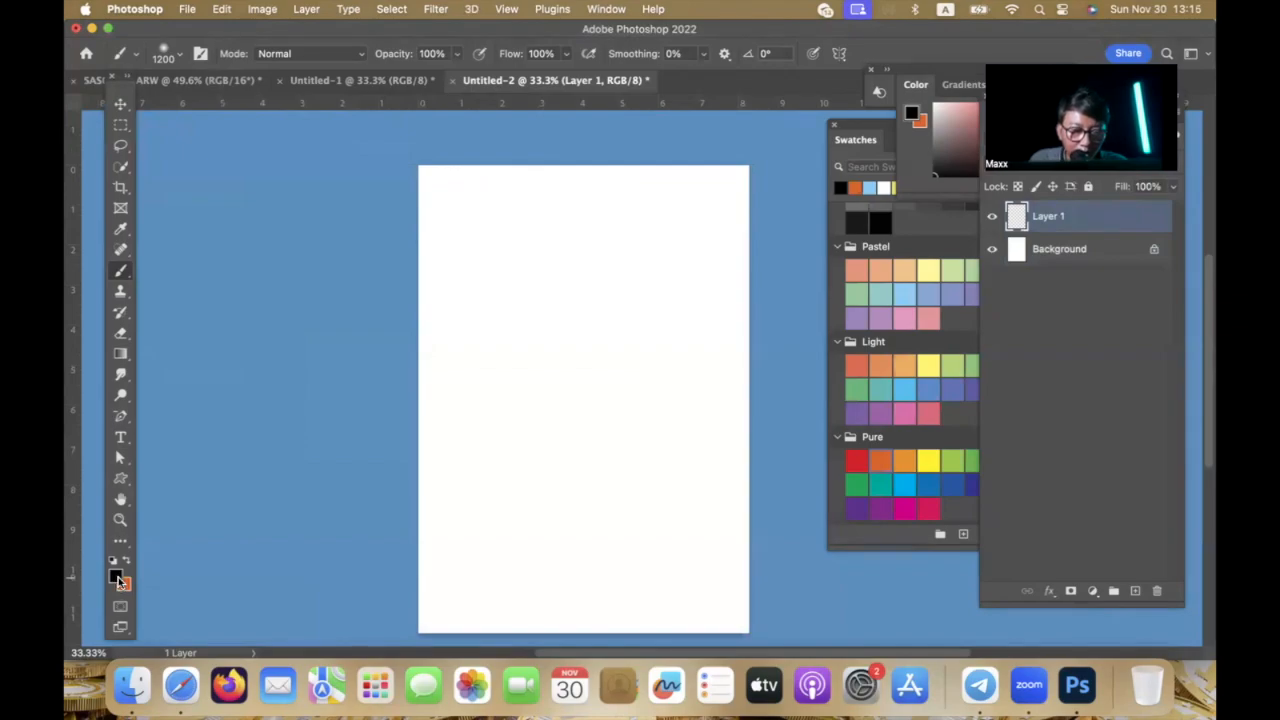
key("d")
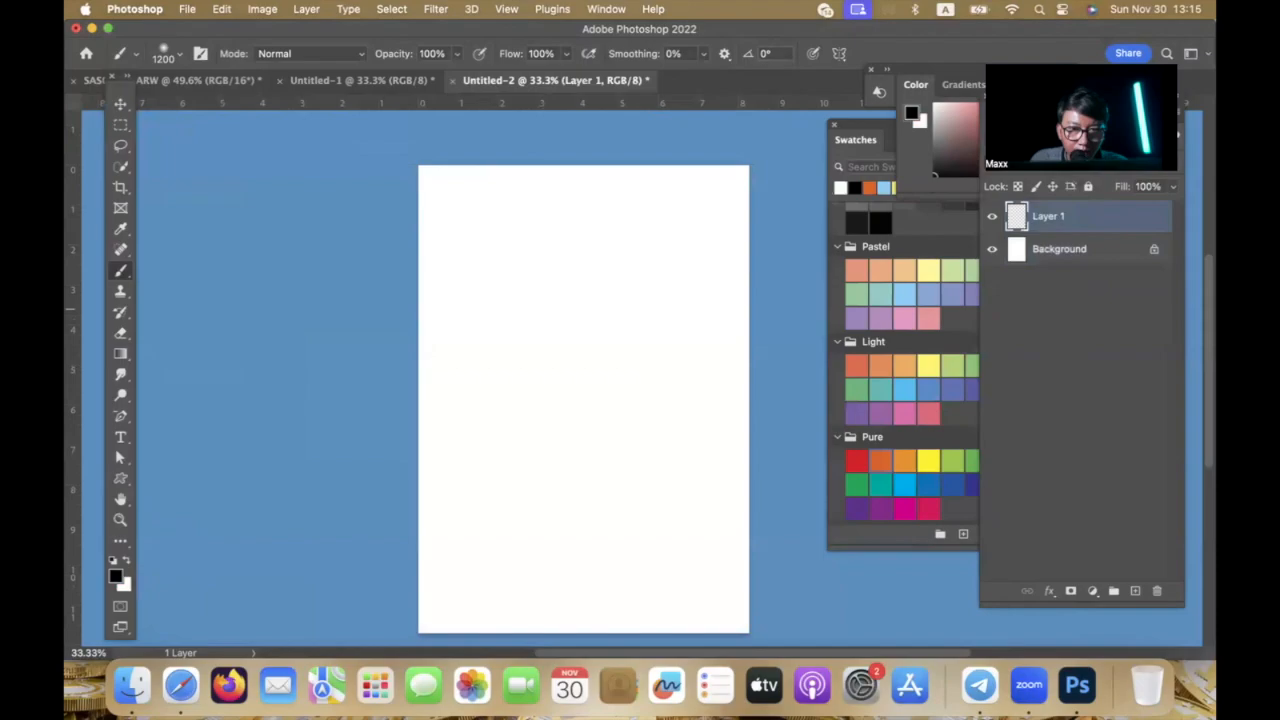
Step: Pick a blue from the Pure swatches as foreground colour and paint a soft diagonal stroke on Layer 1
left_click(606, 9)
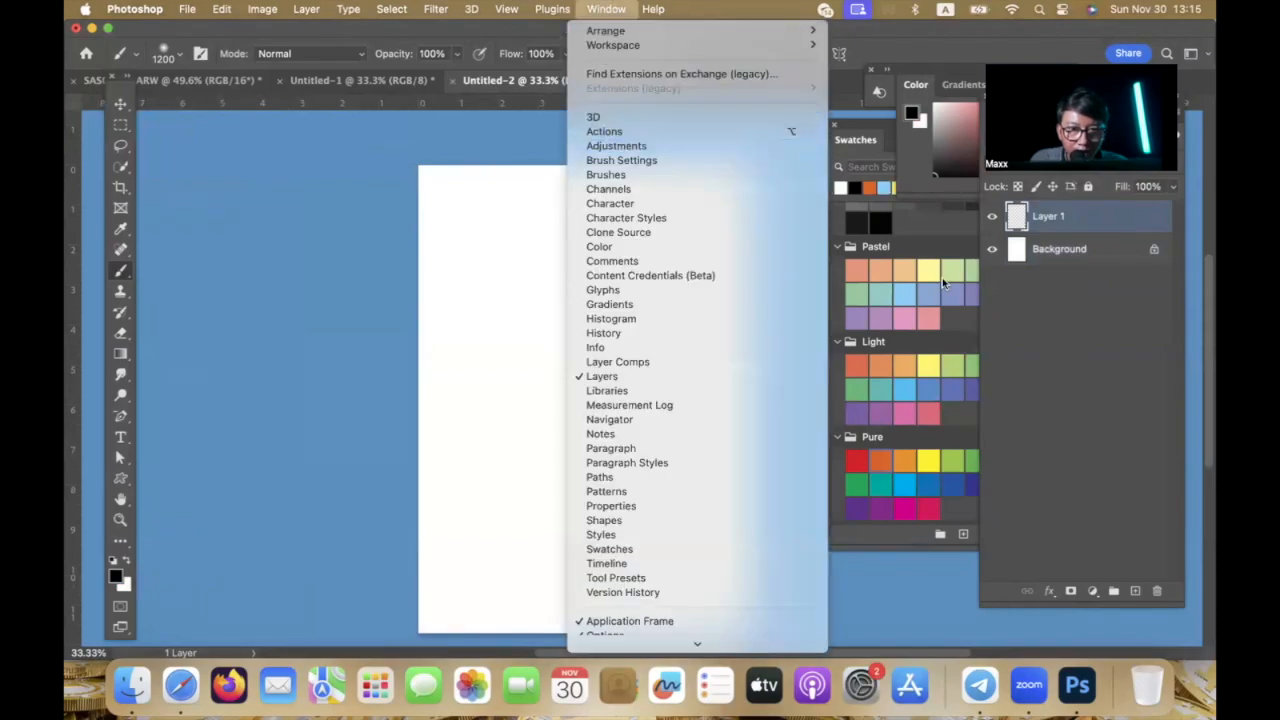
left_click(912, 320)
left_click(906, 292)
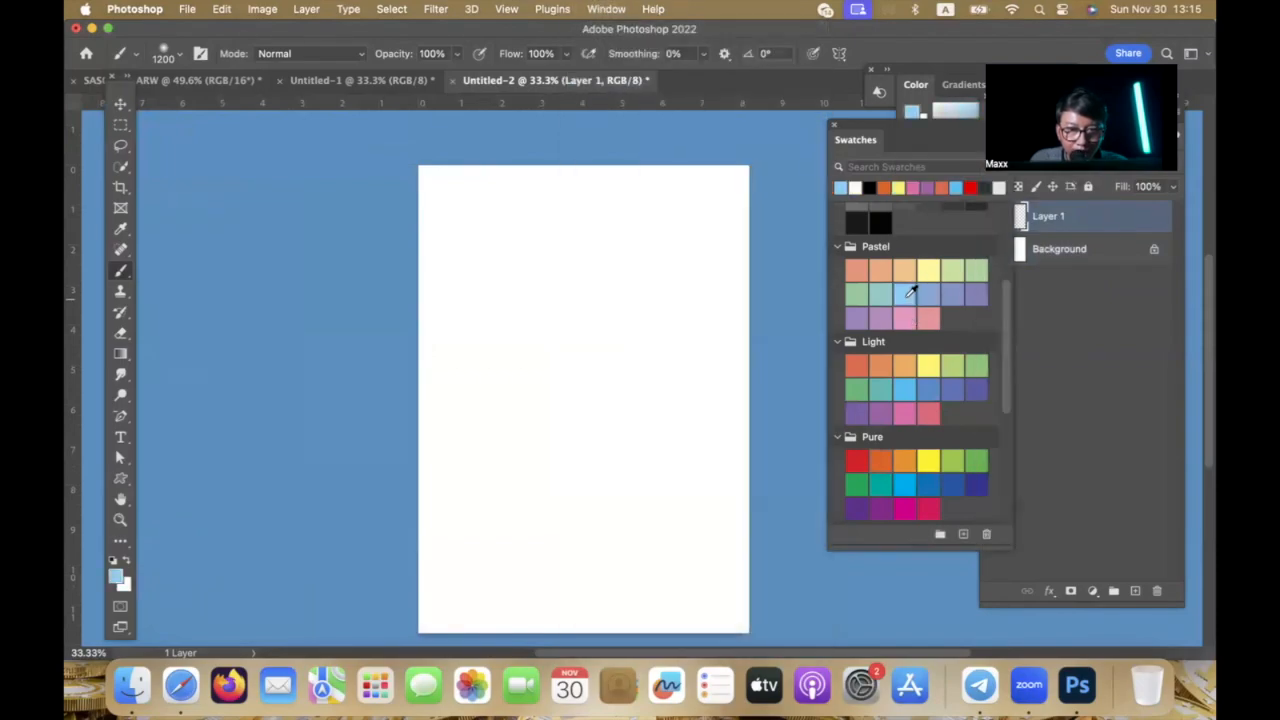
left_click(604, 9)
left_click(604, 9)
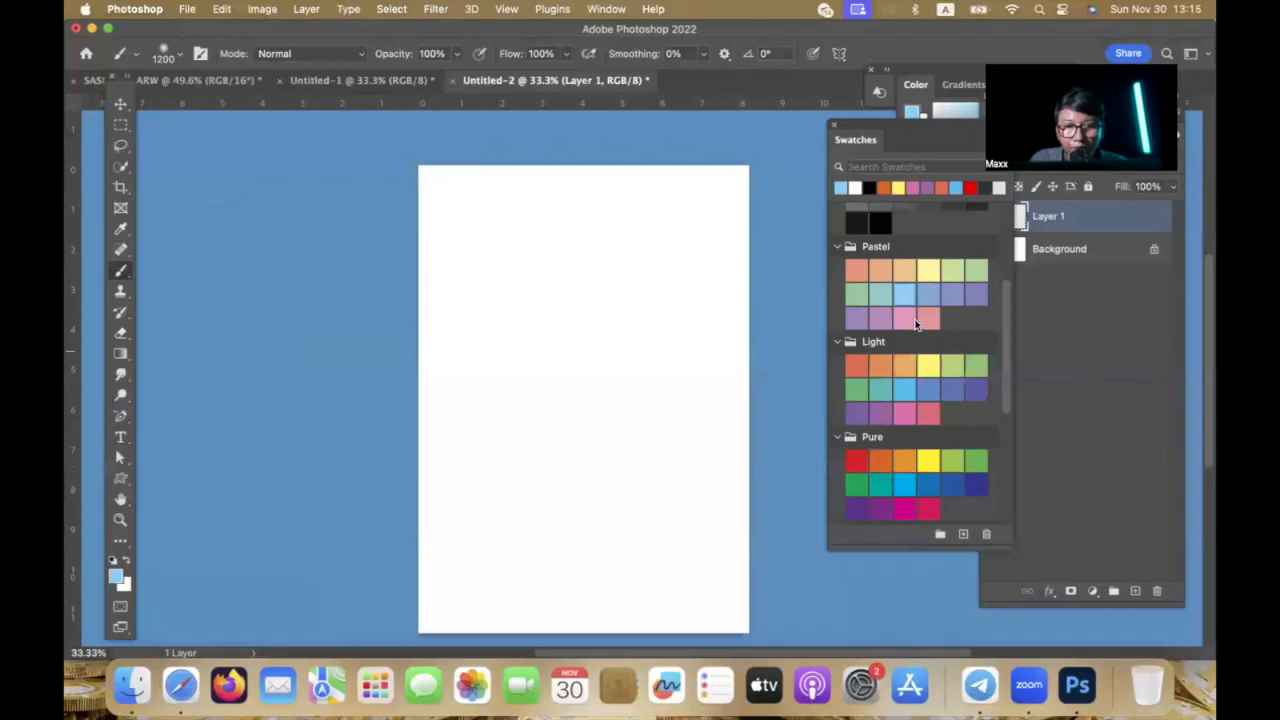
left_click(952, 484)
mouse_move(500, 285)
left_mouse_down()
mouse_move(600, 400)
mouse_move(628, 463)
left_mouse_up()
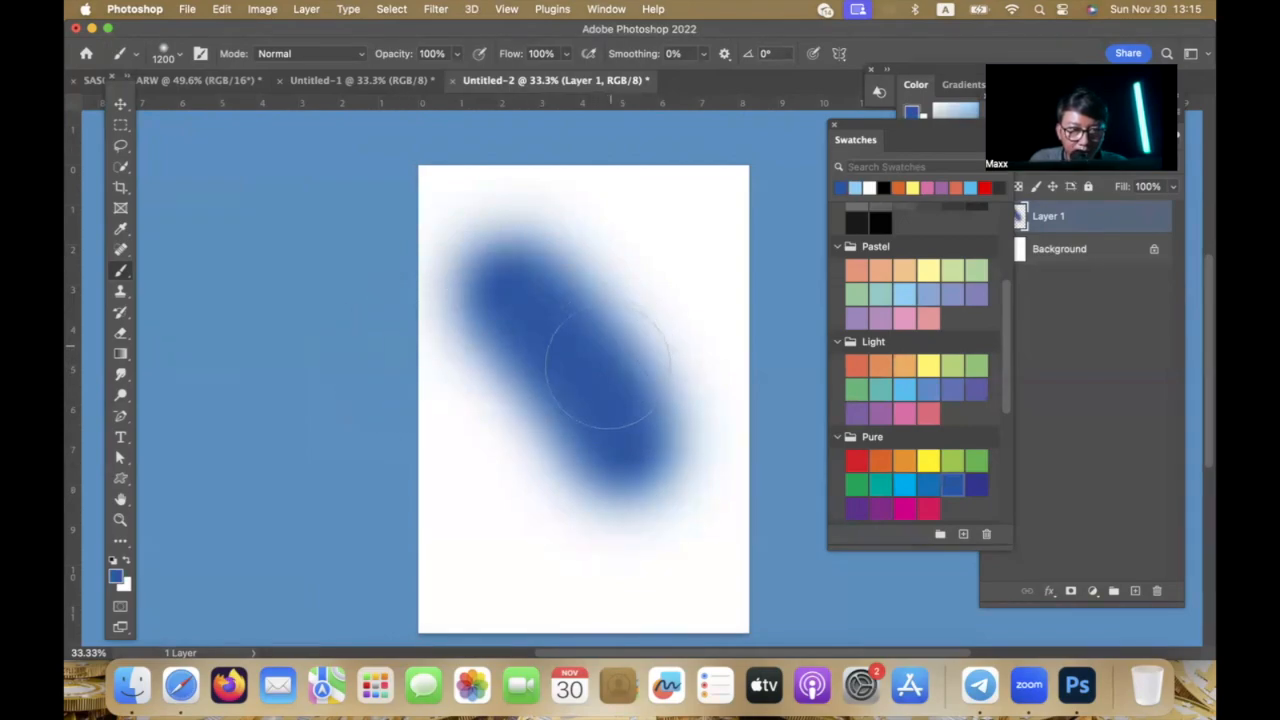
Step: Switch to the Hard Round brush at 100% hardness, try a blue stroke across the soft one, and undo both strokes
right_click(570, 360)
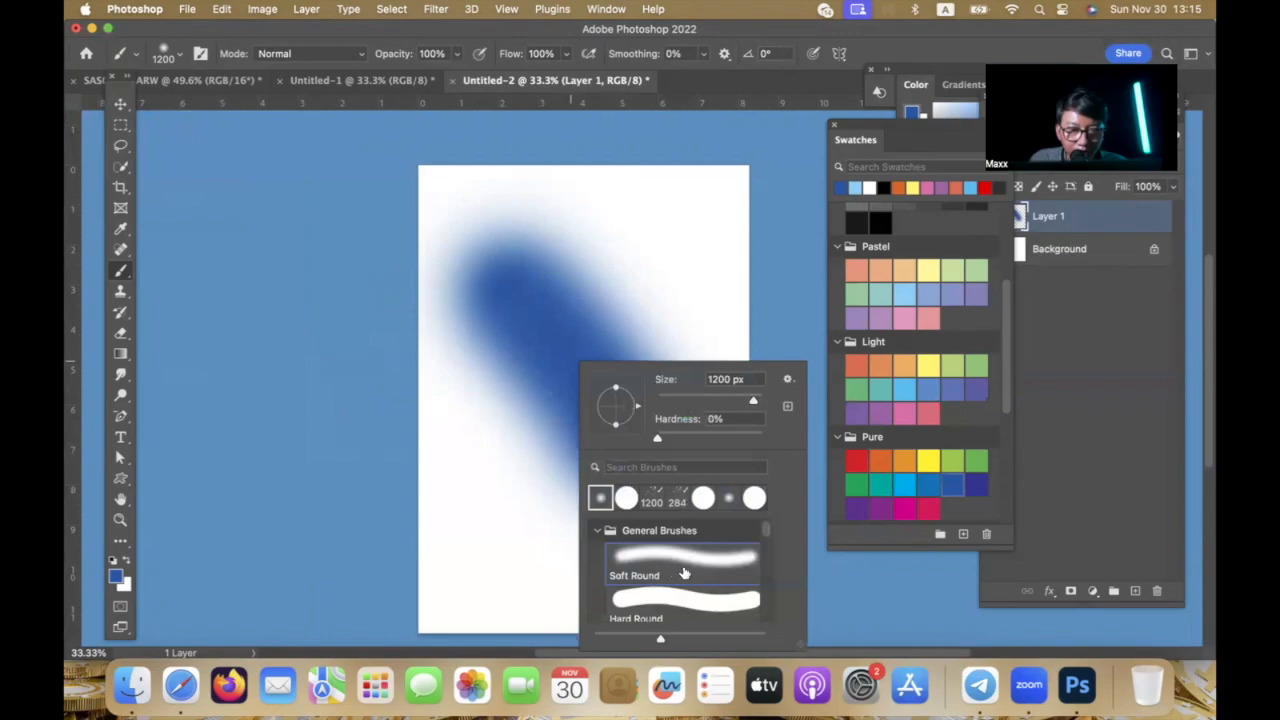
left_click(662, 610)
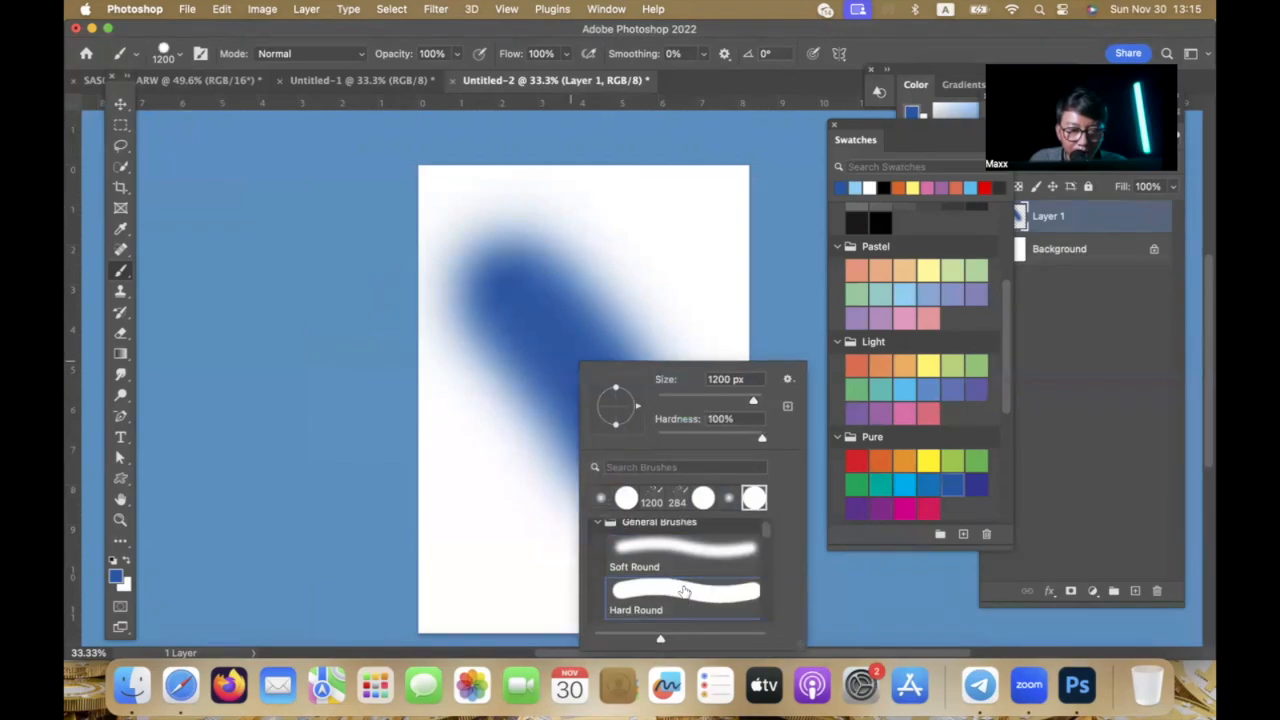
left_click(678, 548)
left_click_drag(657, 438, 761, 432)
mouse_move(540, 225)
left_mouse_down()
mouse_move(529, 214)
mouse_move(645, 335)
left_mouse_up()
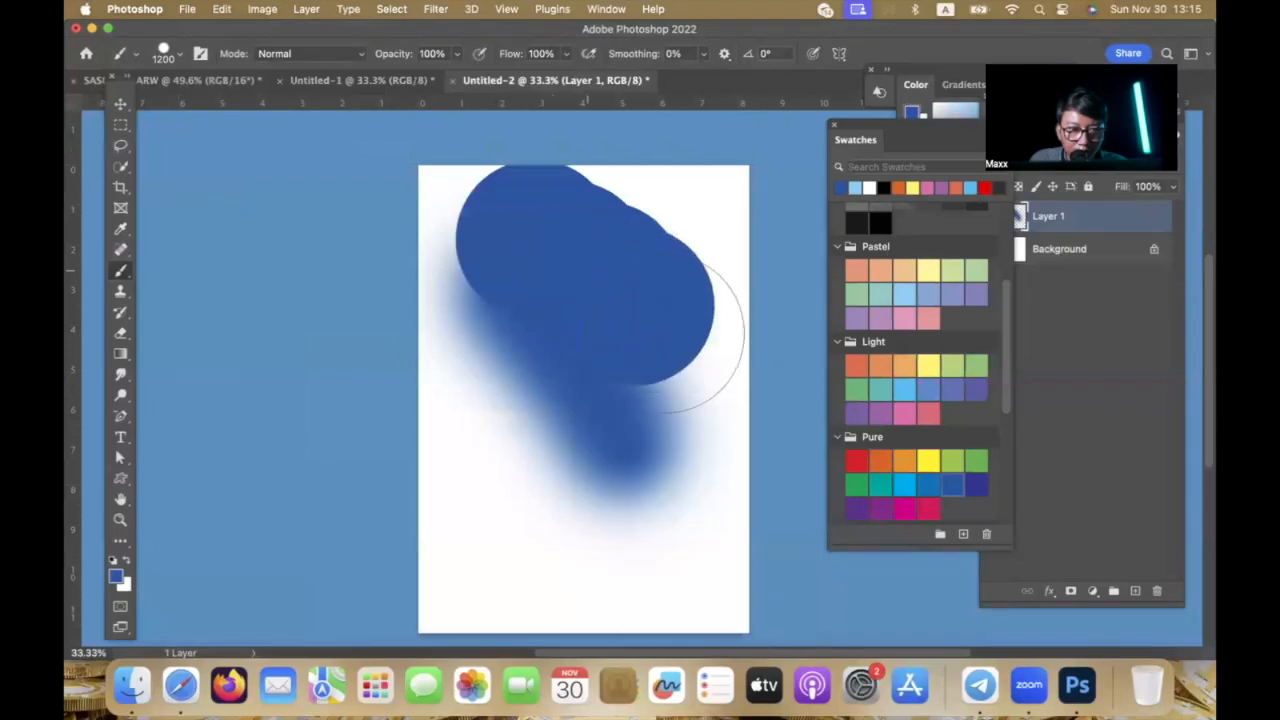
key("super+z")
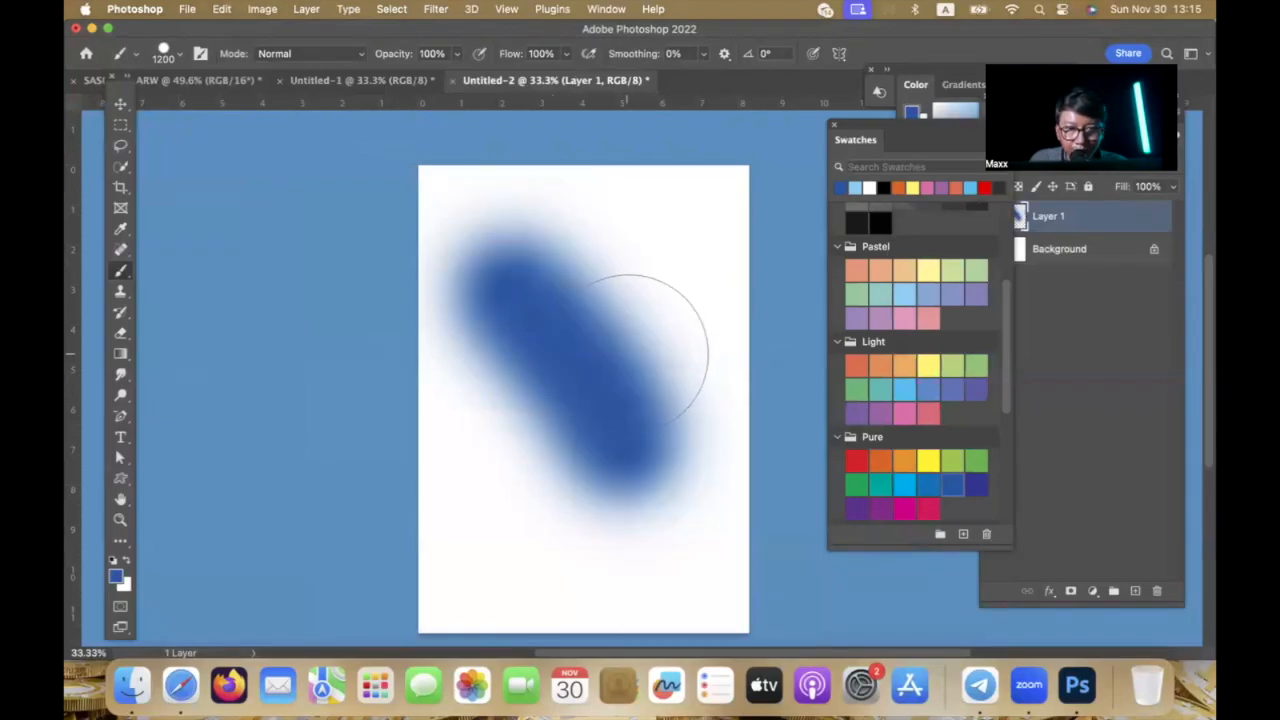
key("super+z")
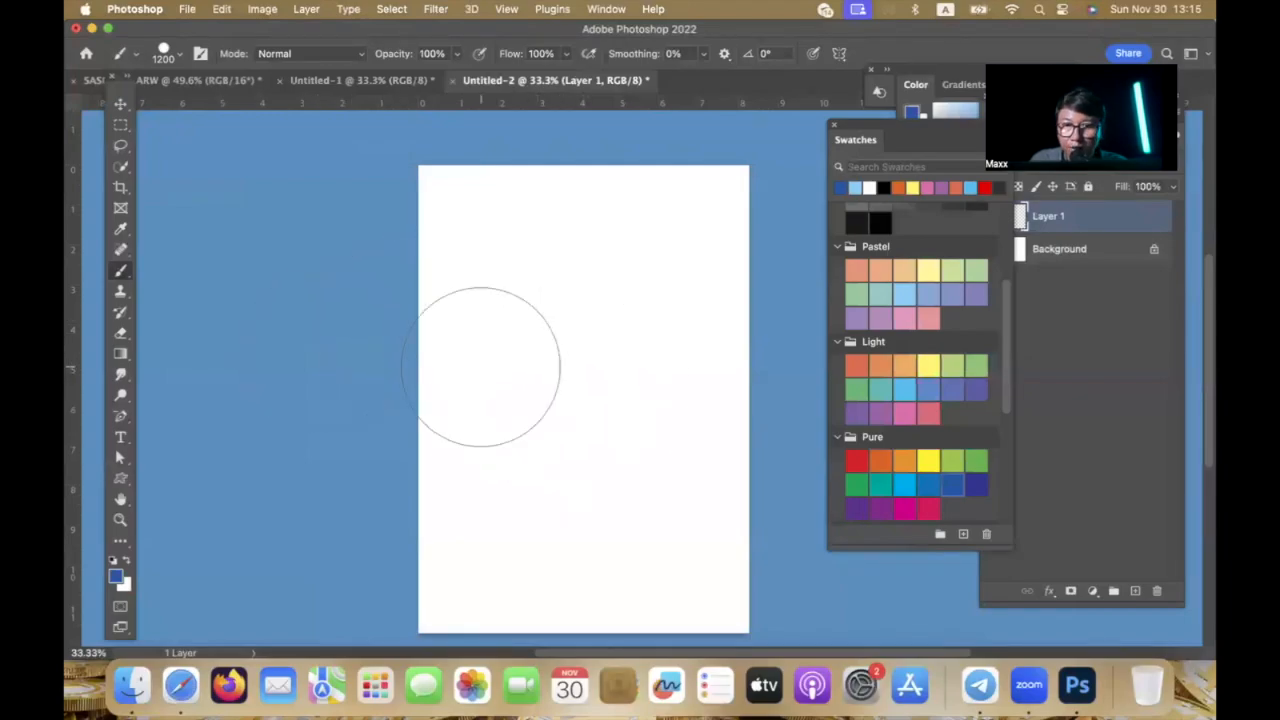
Step: Reset the colours to default and fill the Background layer with black
left_click(1095, 252)
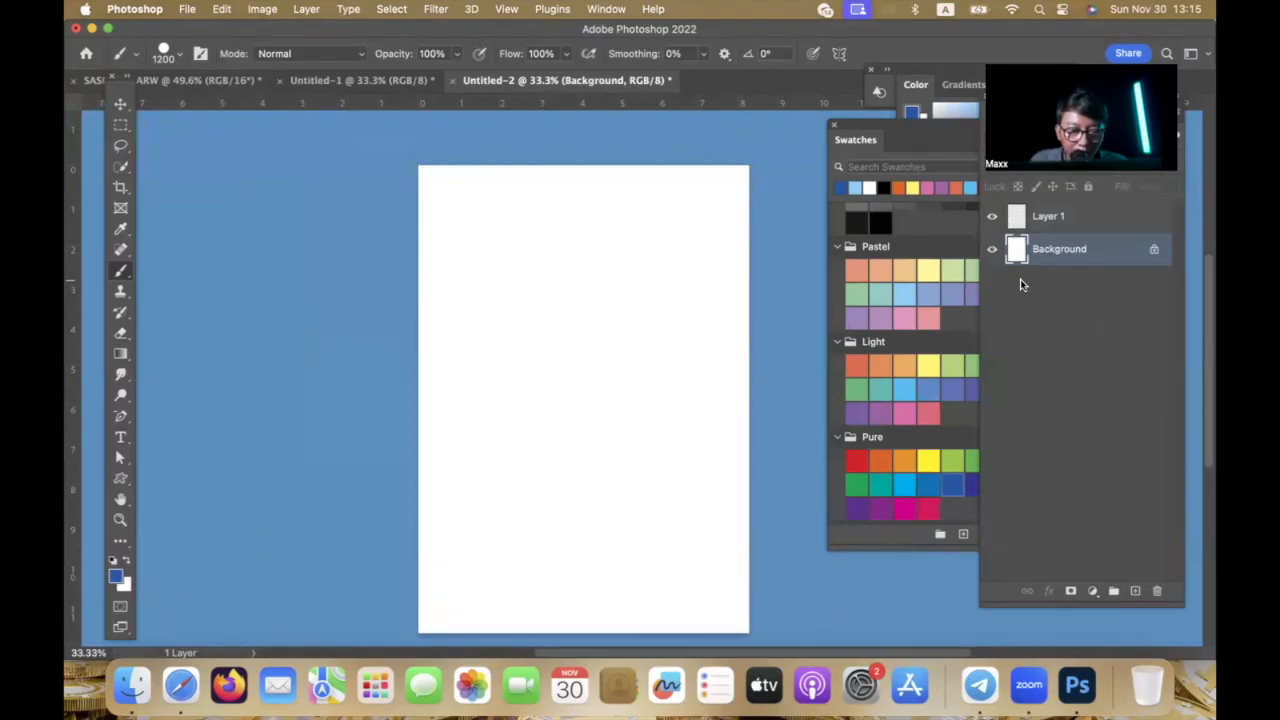
key("d")
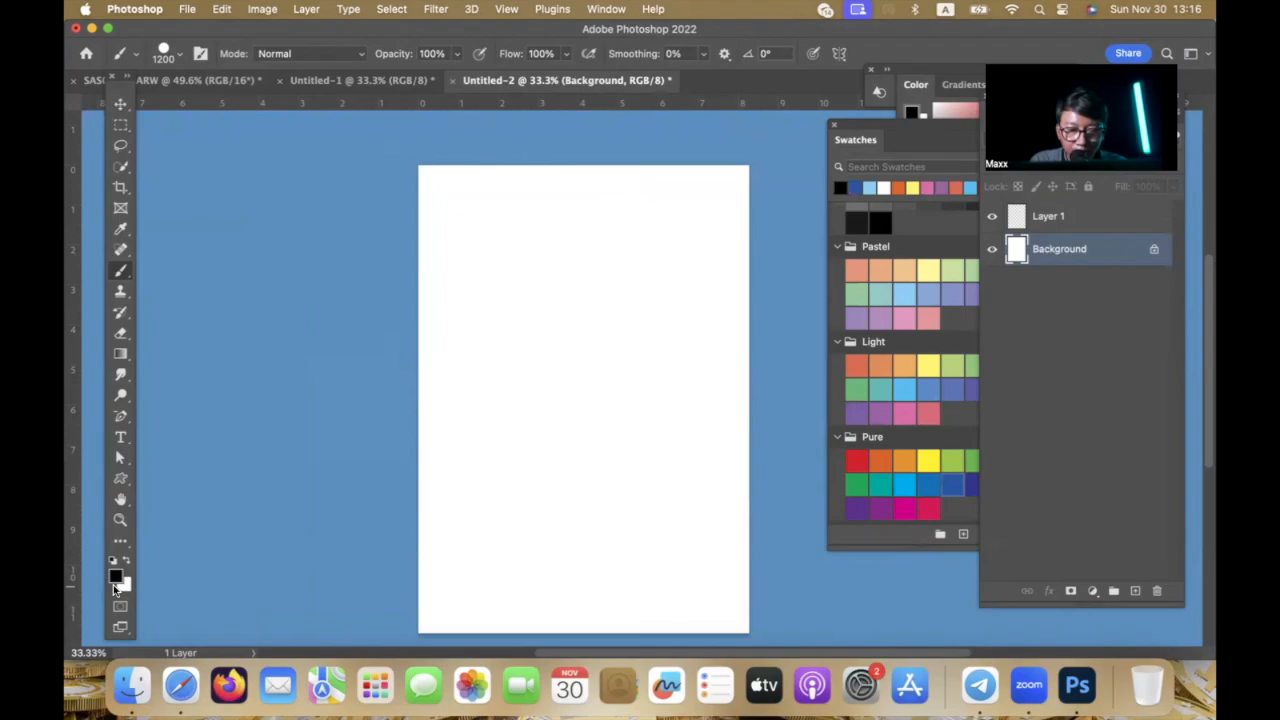
key("alt+BackSpace")
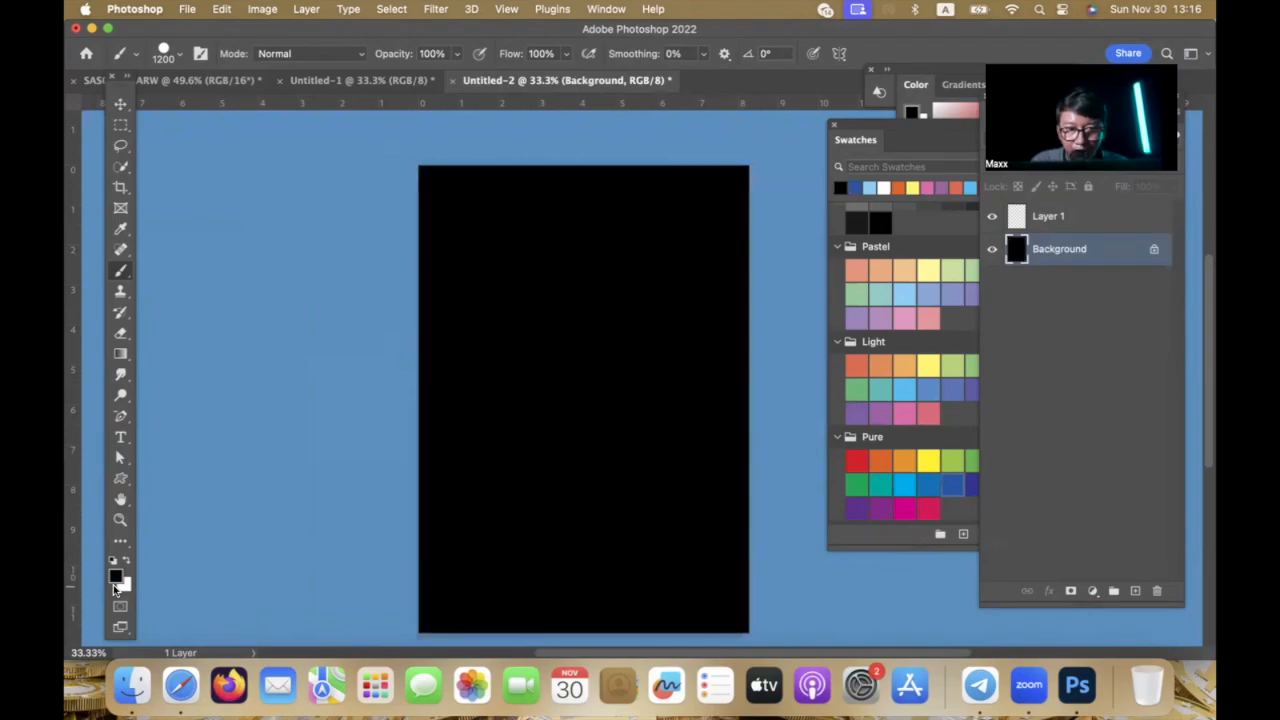
Step: Make Layer 1 active and review the brush's blending modes, keeping Normal
left_click(1094, 223)
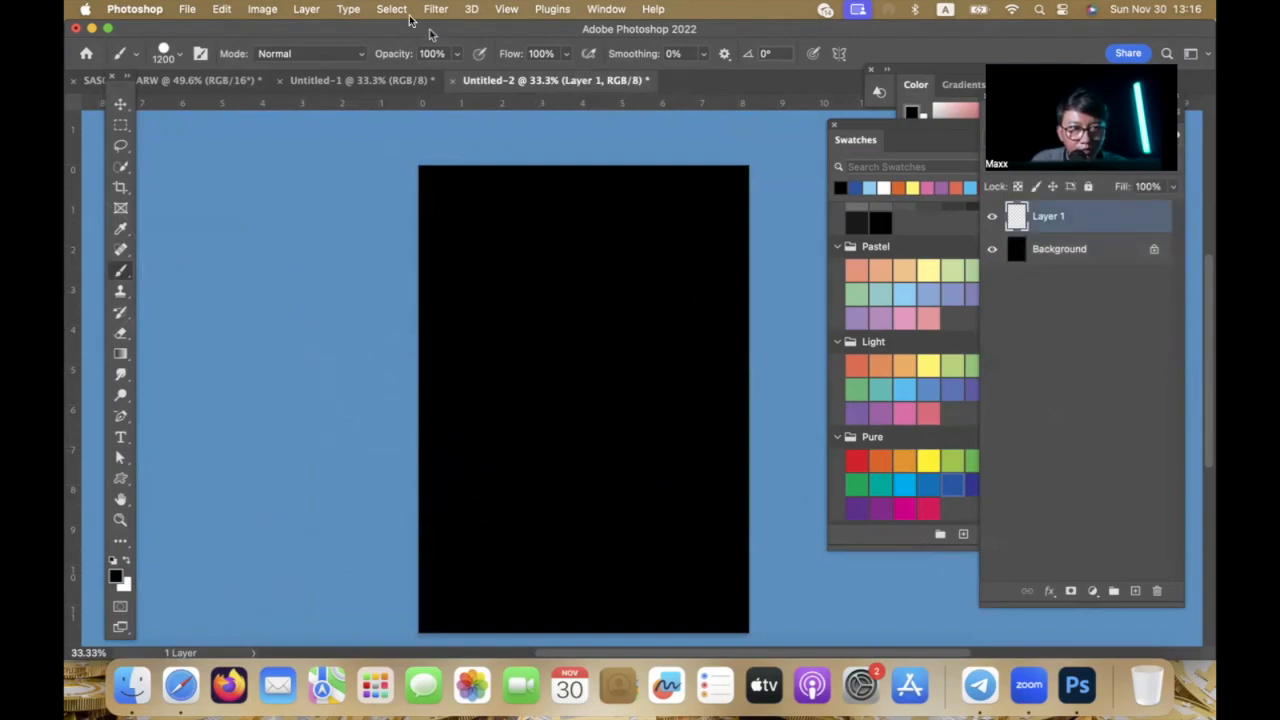
left_click(272, 54)
left_click(280, 50)
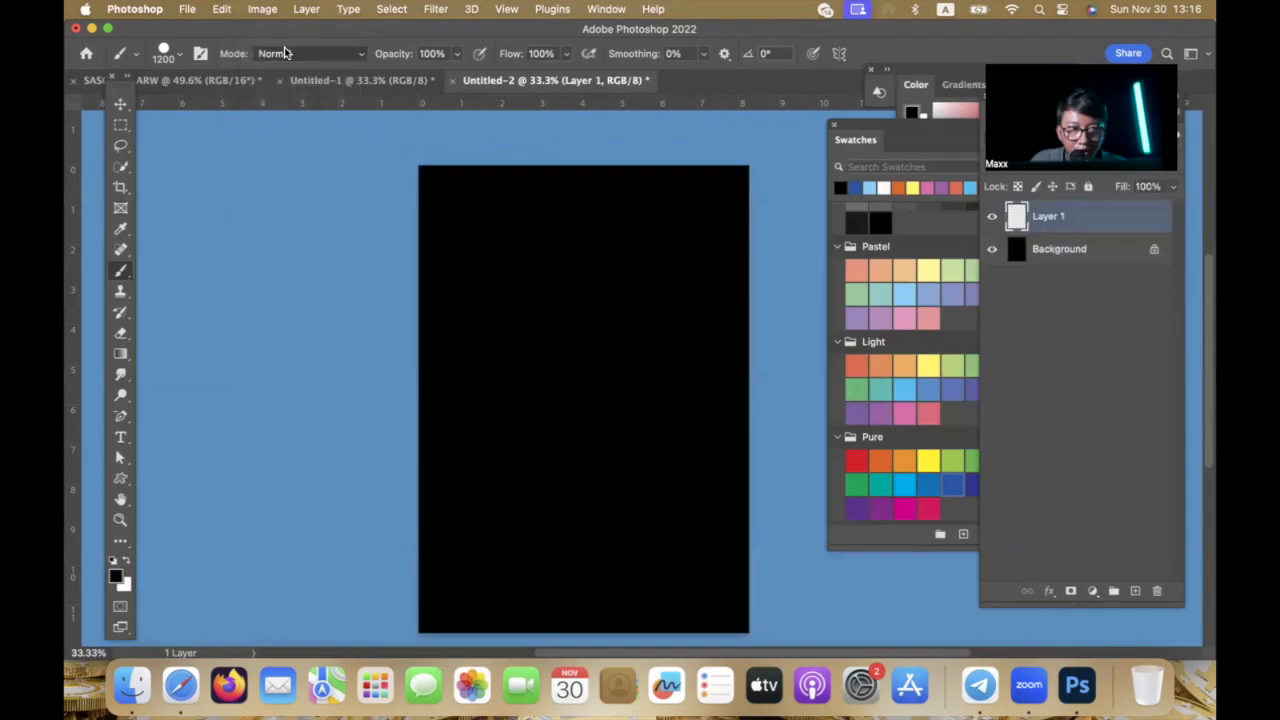
left_click(302, 55)
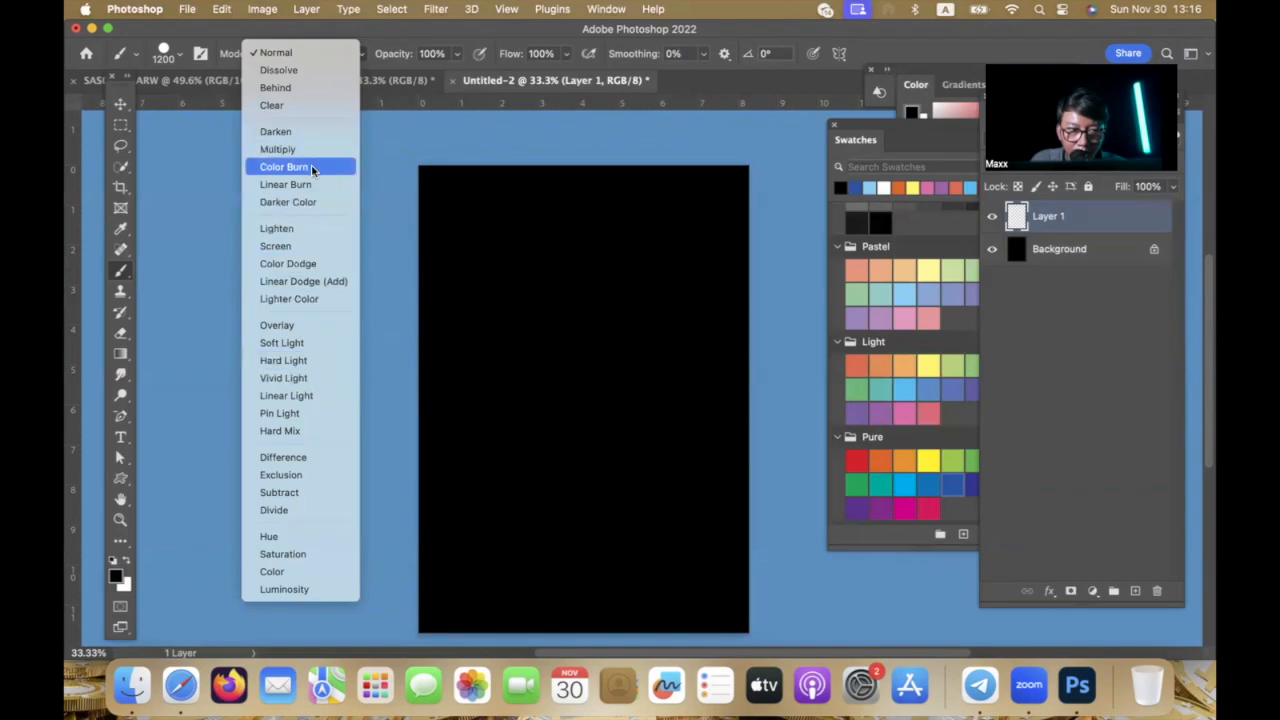
left_click(290, 53)
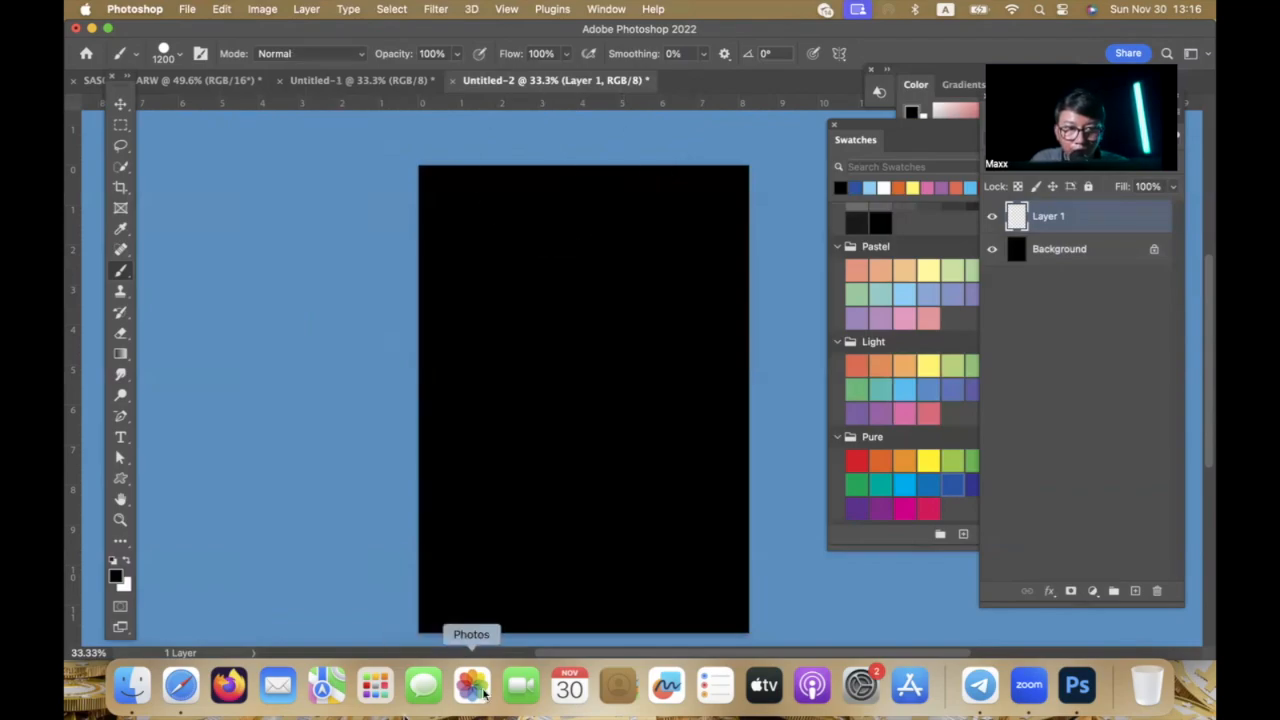
Step: Undo a trial black dab, swap the foreground colour to white, and paint a full-opacity dab on Layer 1
left_click(539, 307)
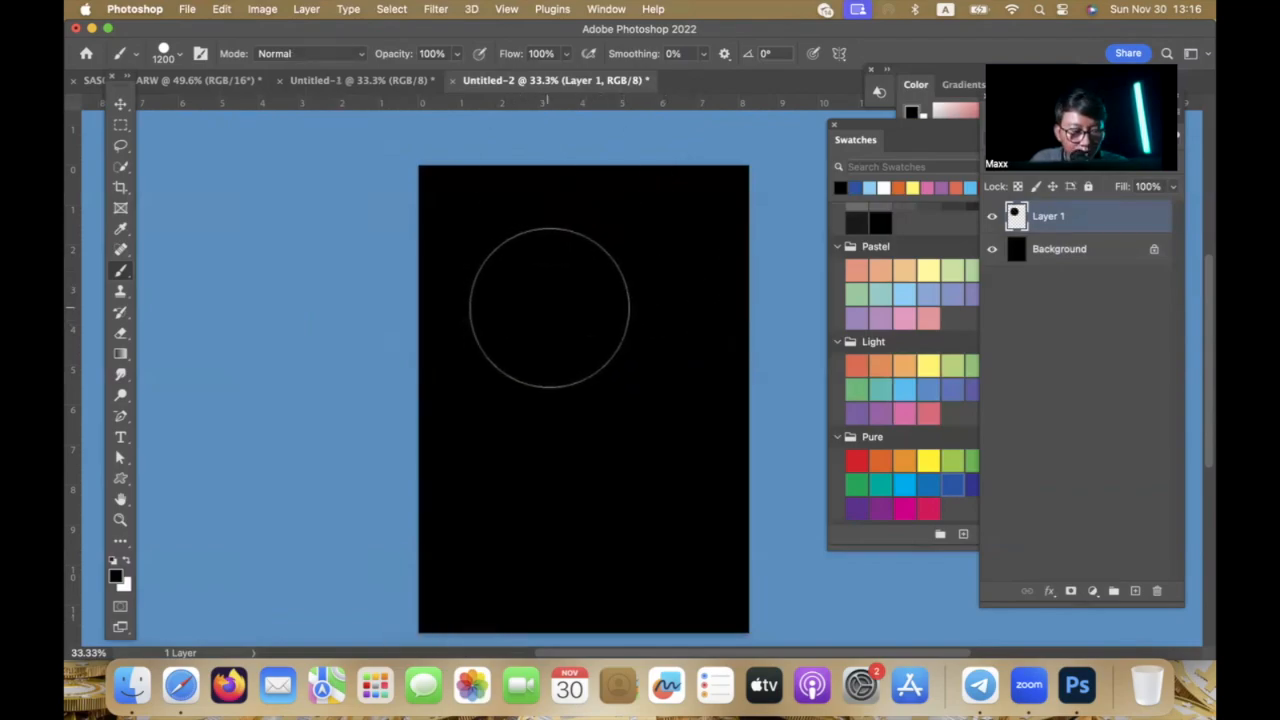
key("super+z")
key("x")
left_click(581, 343)
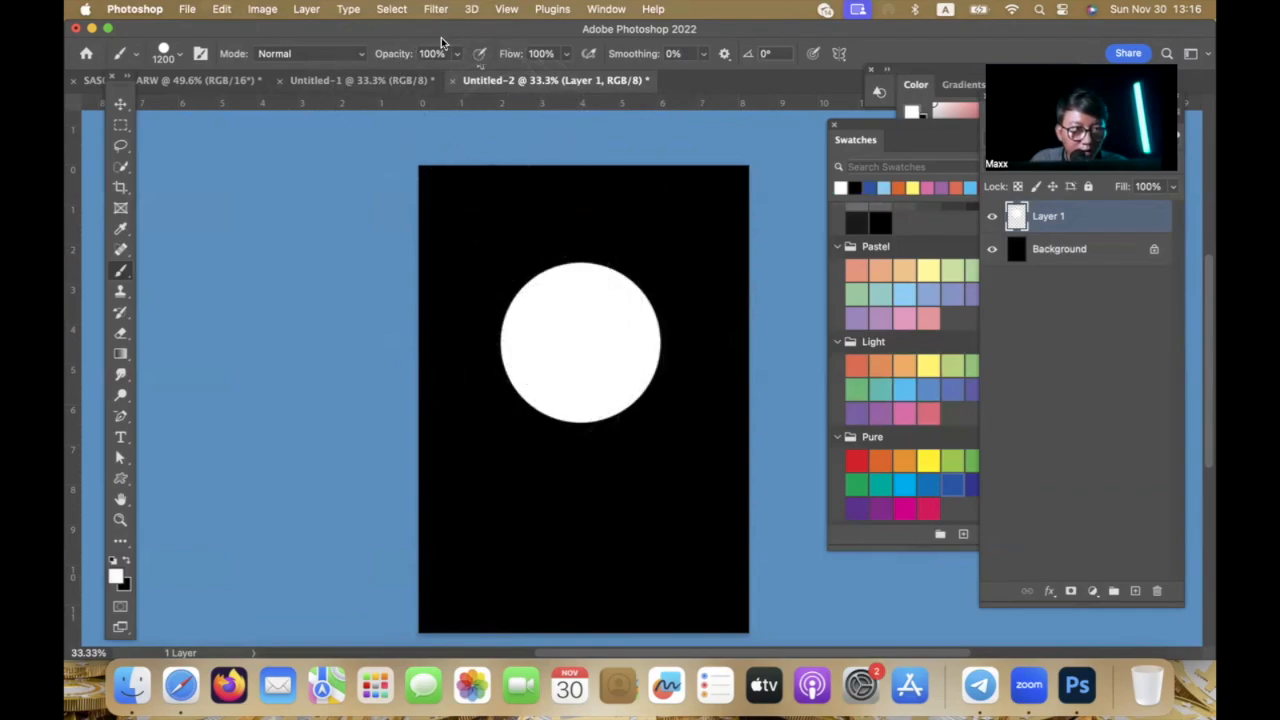
Step: Try white dabs at reduced brush opacity, down to 18%, and undo all the dabs on Layer 1
left_click_drag(400, 54, 358, 56)
left_click(606, 530)
left_click(446, 203)
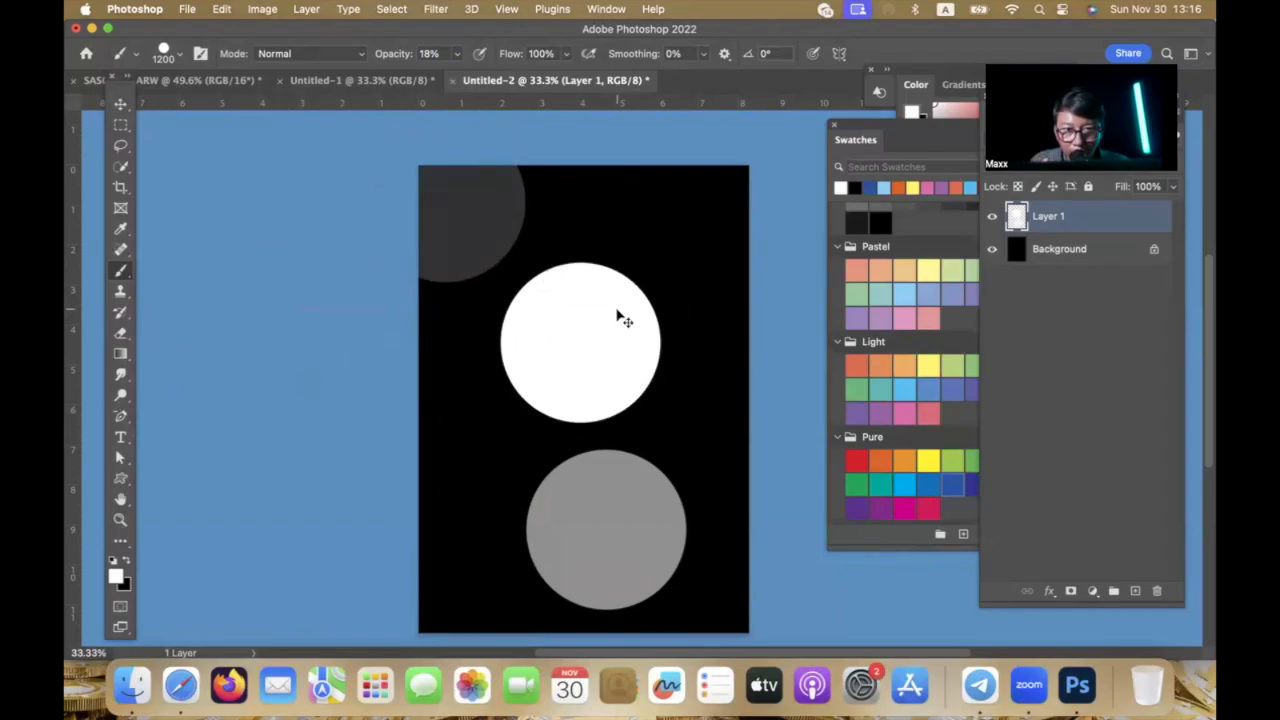
key("super+z")
key("super+z")
key("super+z")
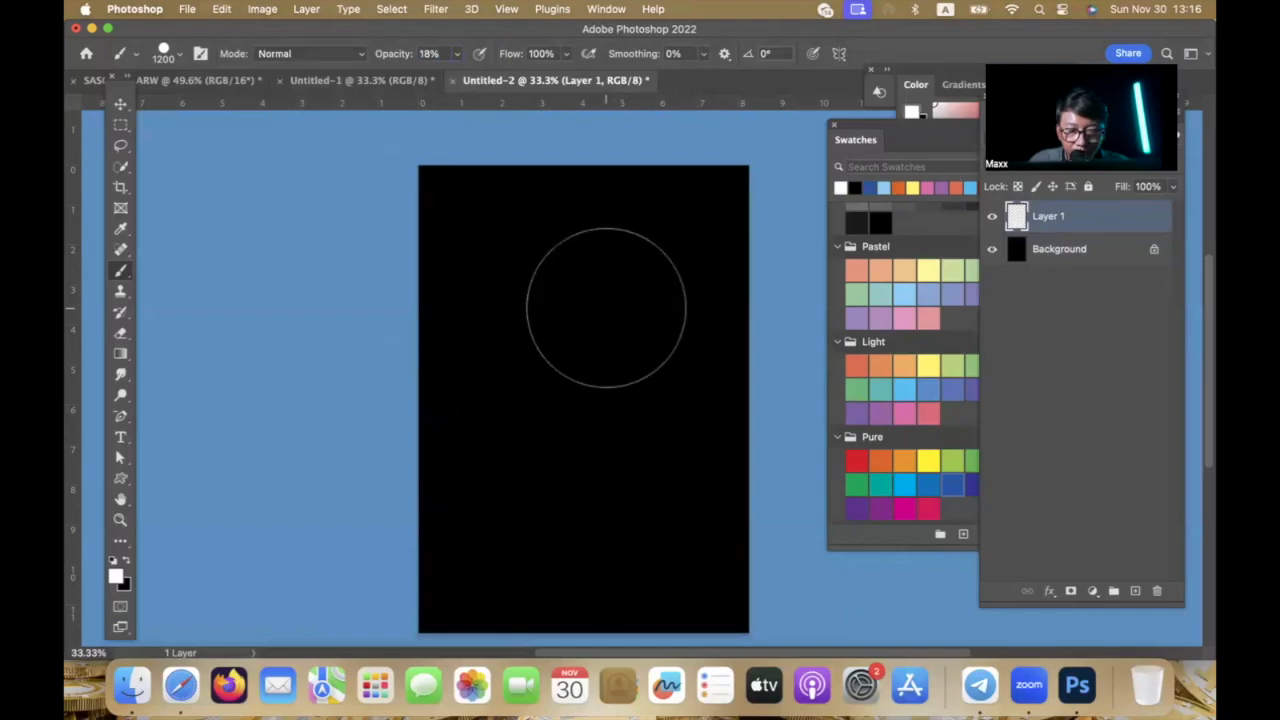
Step: Reduce the brush size to 600 px and set its opacity back to 100%
key("bracketleft")
key("bracketleft")
key("bracketleft")
key("bracketleft")
key("bracketleft")
key("bracketleft")
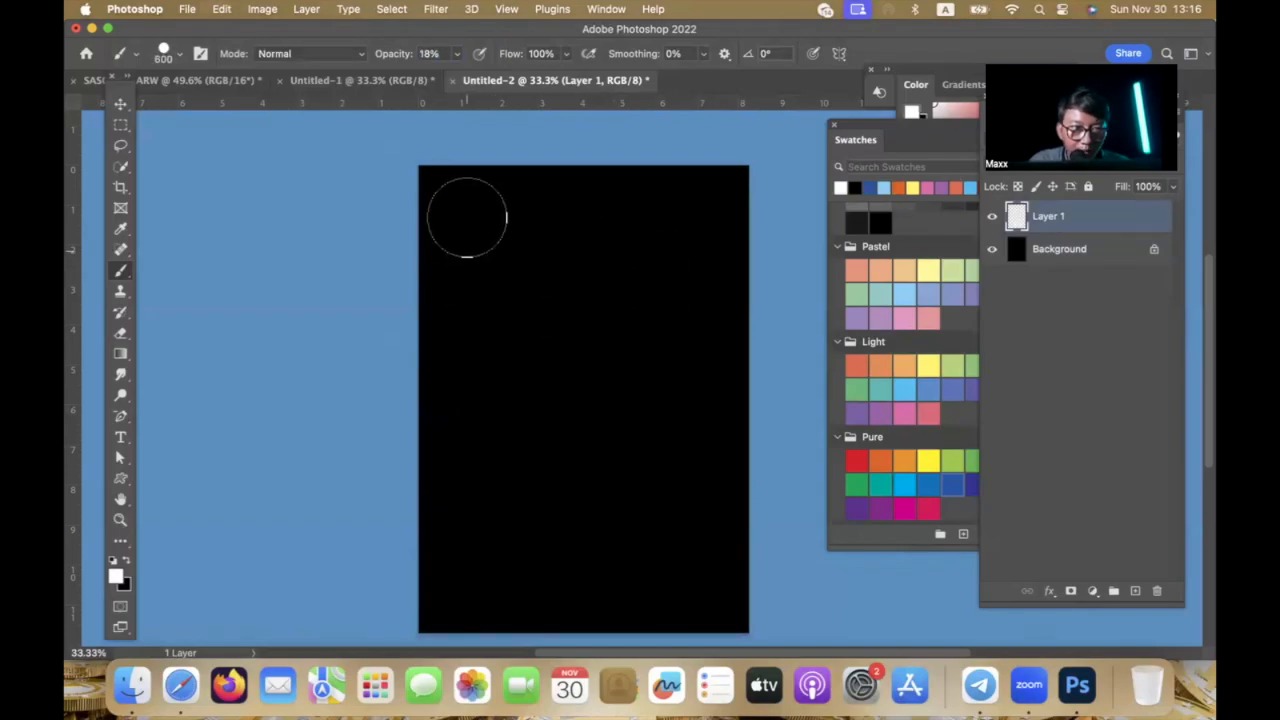
left_click_drag(390, 58, 551, 58)
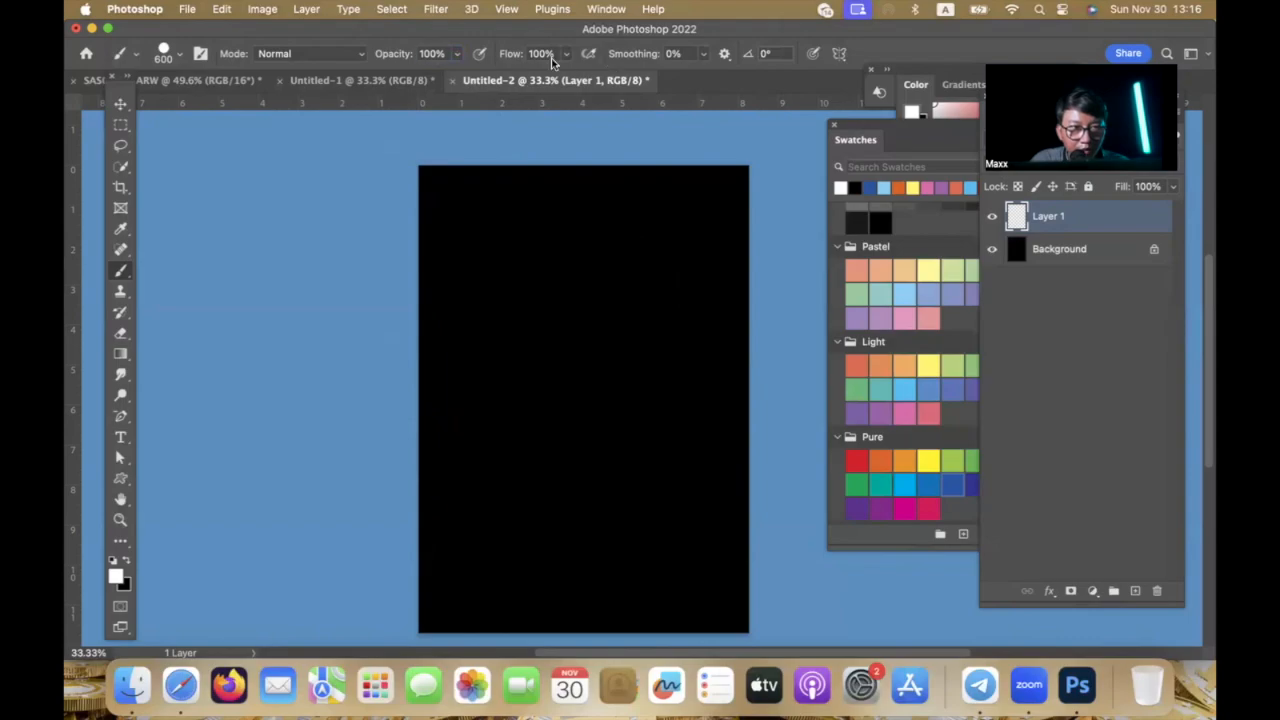
Step: Paint four horizontal white strokes down Layer 1, lowering the brush flow for each one from 100% to 11%
mouse_move(552, 245)
left_mouse_down()
mouse_move(512, 245)
mouse_move(609, 243)
left_mouse_up()
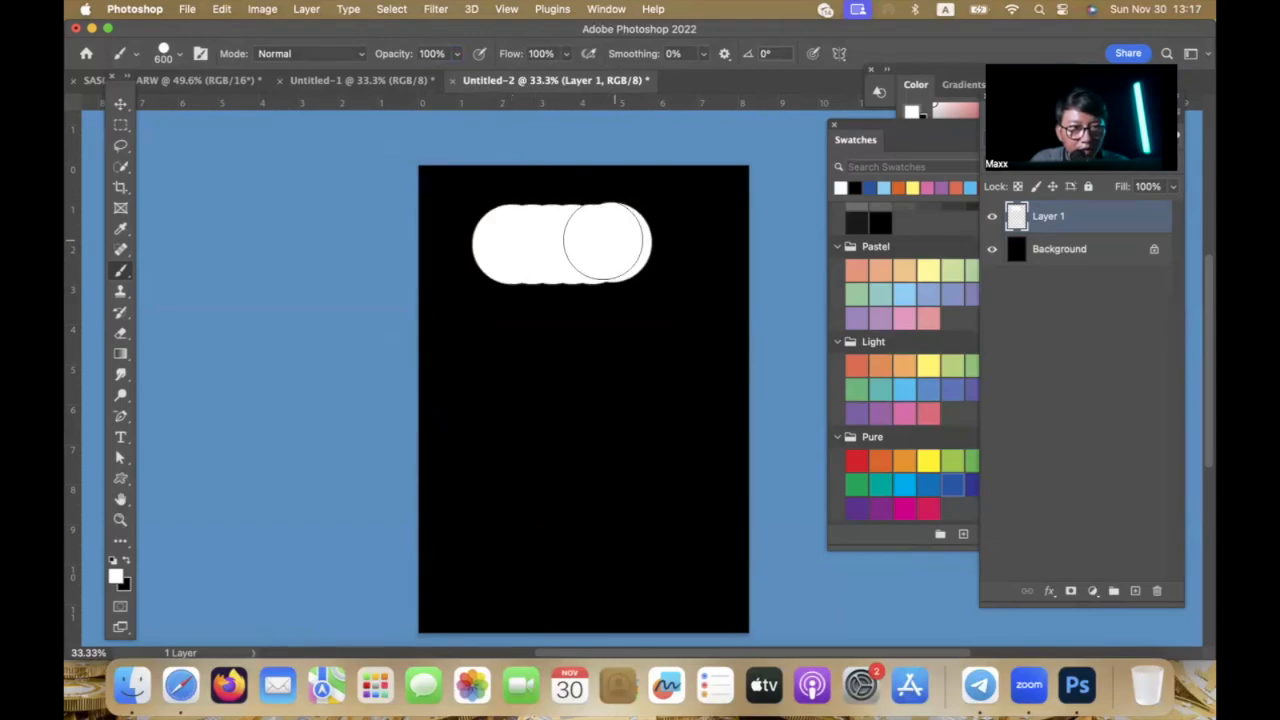
key("super+z")
left_click_drag(492, 240, 611, 241)
left_click_drag(512, 57, 478, 57)
left_click_drag(484, 366, 623, 366)
left_click_drag(511, 61, 481, 57)
left_click_drag(486, 487, 666, 483)
left_click_drag(508, 61, 485, 60)
left_click_drag(482, 588, 678, 590)
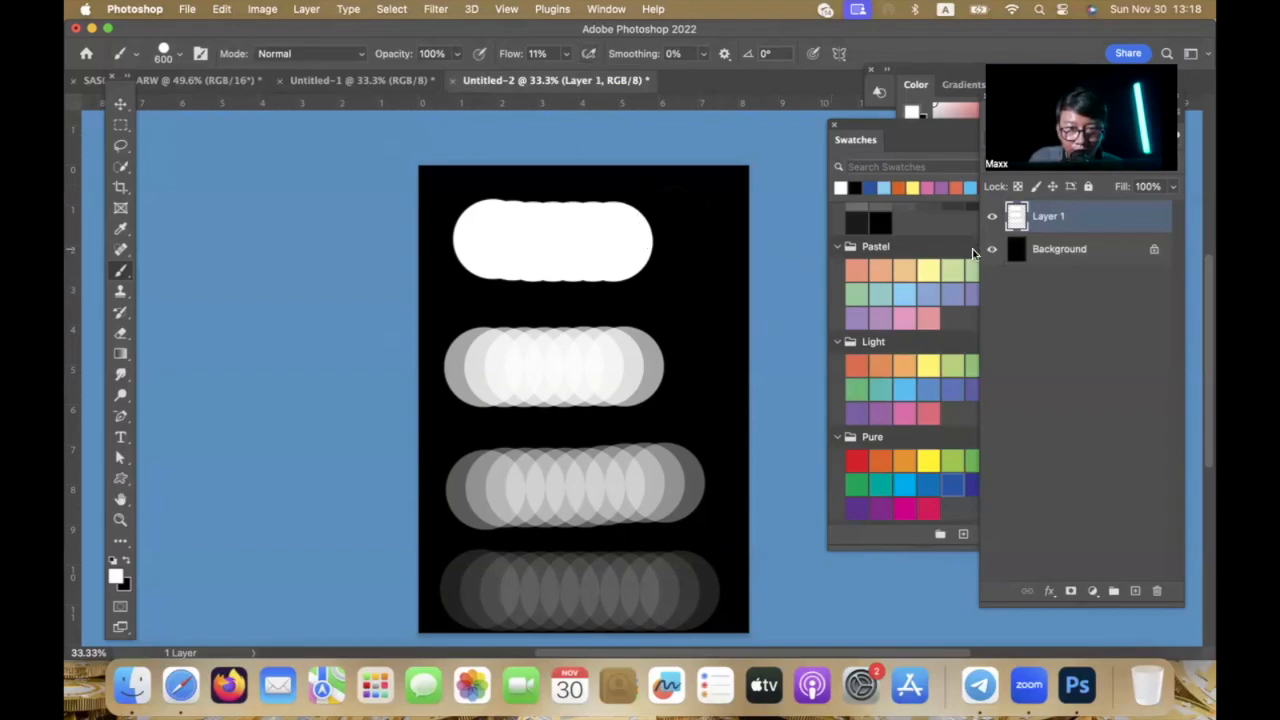
Step: Delete the layer with the sample strokes and add a new empty layer above the Background
key("BackSpace")
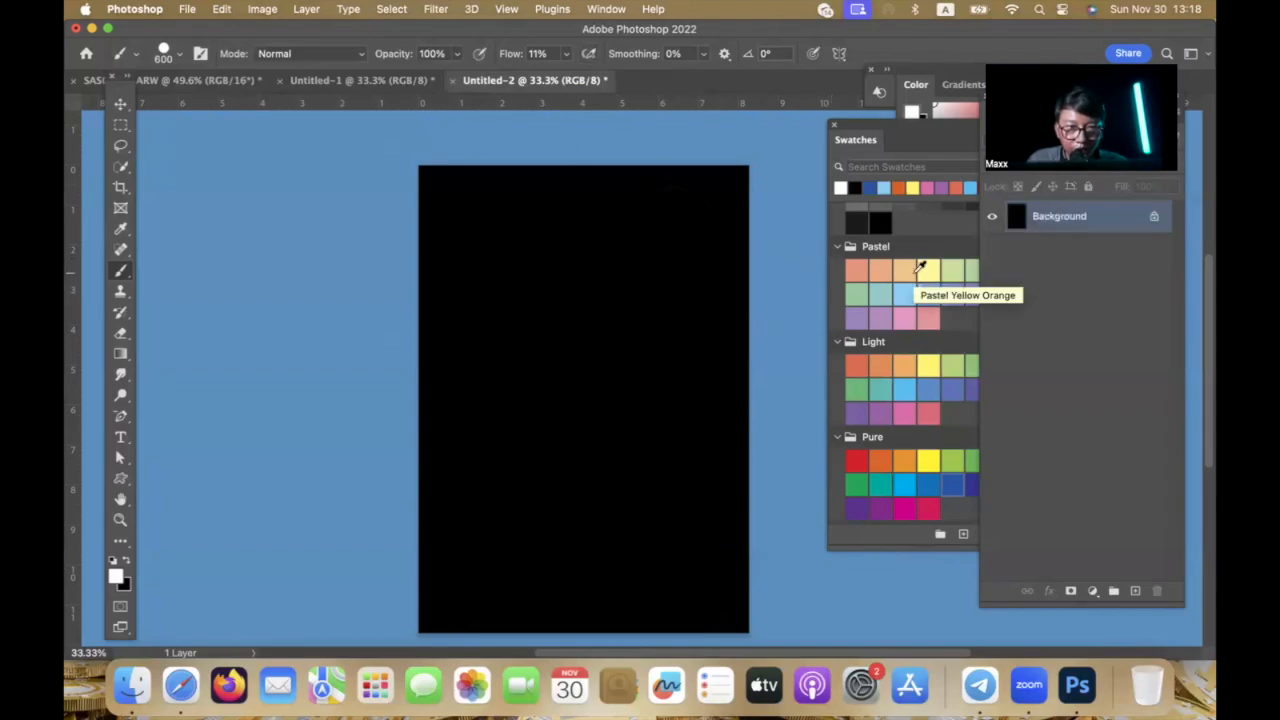
left_click(1136, 592)
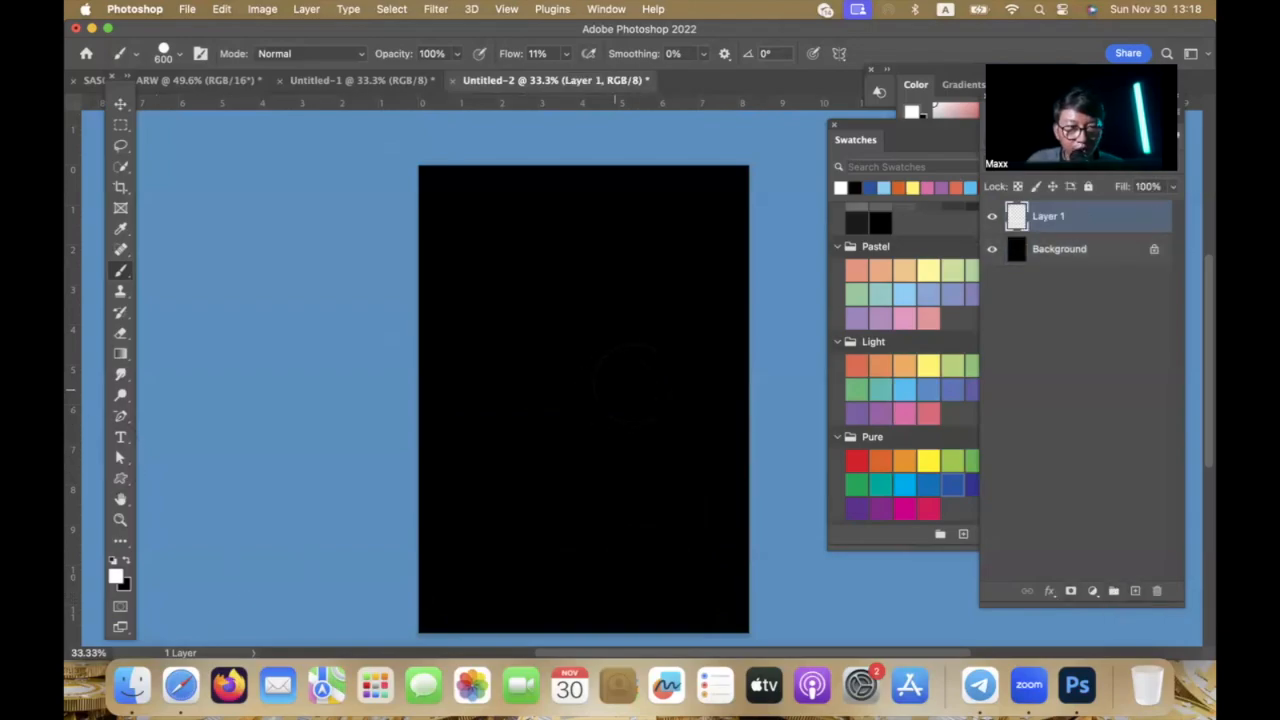
Step: Choose the Supreme preset from Kyle's Spatter Brushes as the current brush
right_click(598, 356)
scroll(680, 530, "down", 10)
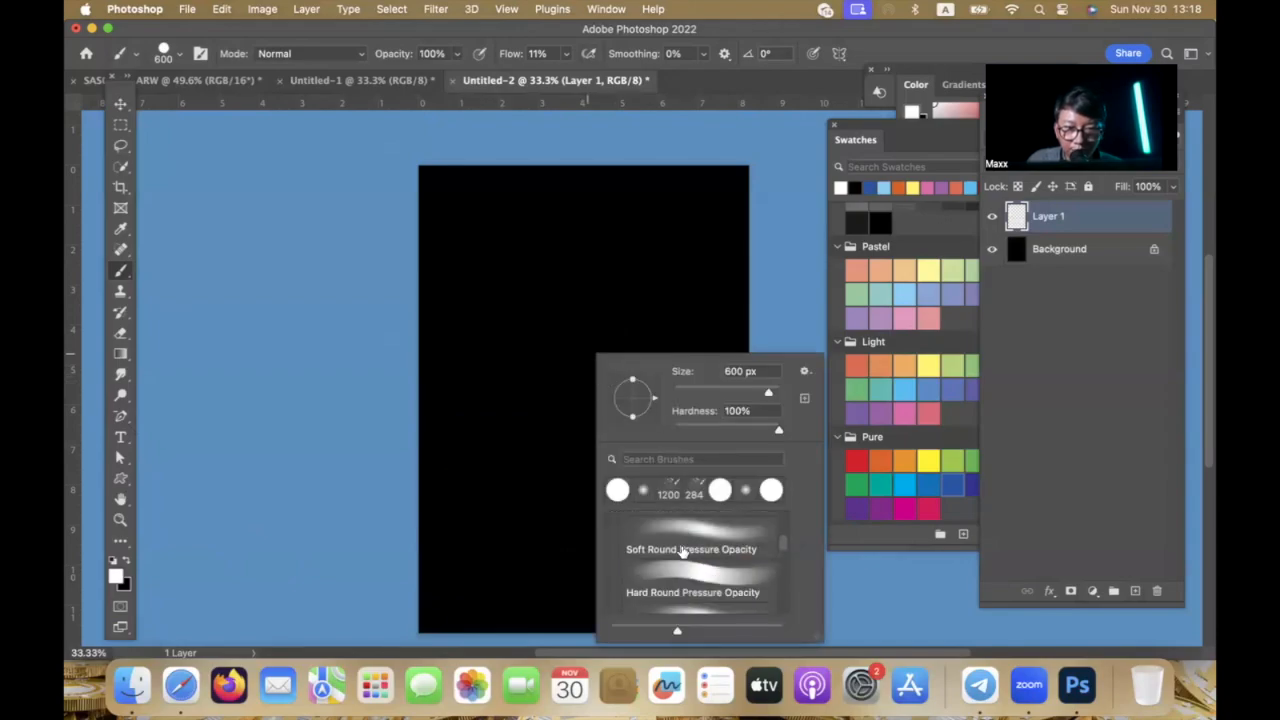
scroll(686, 555, "up", 1)
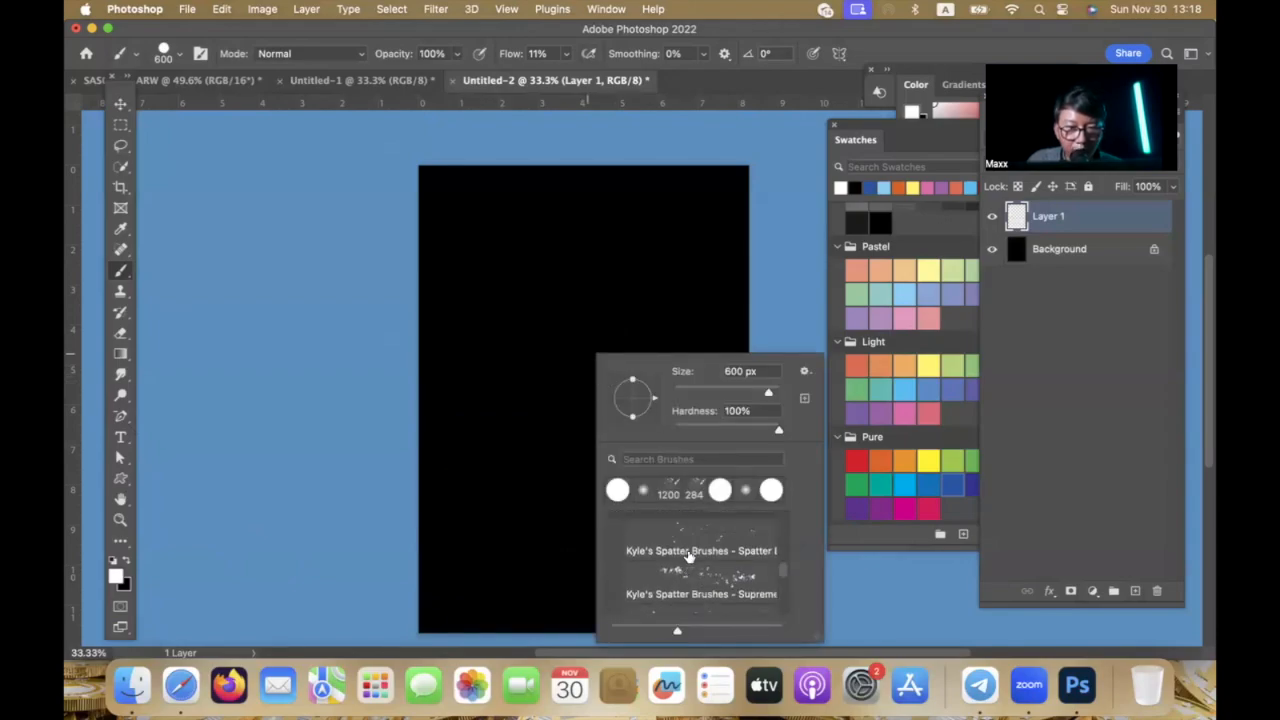
left_click(706, 579)
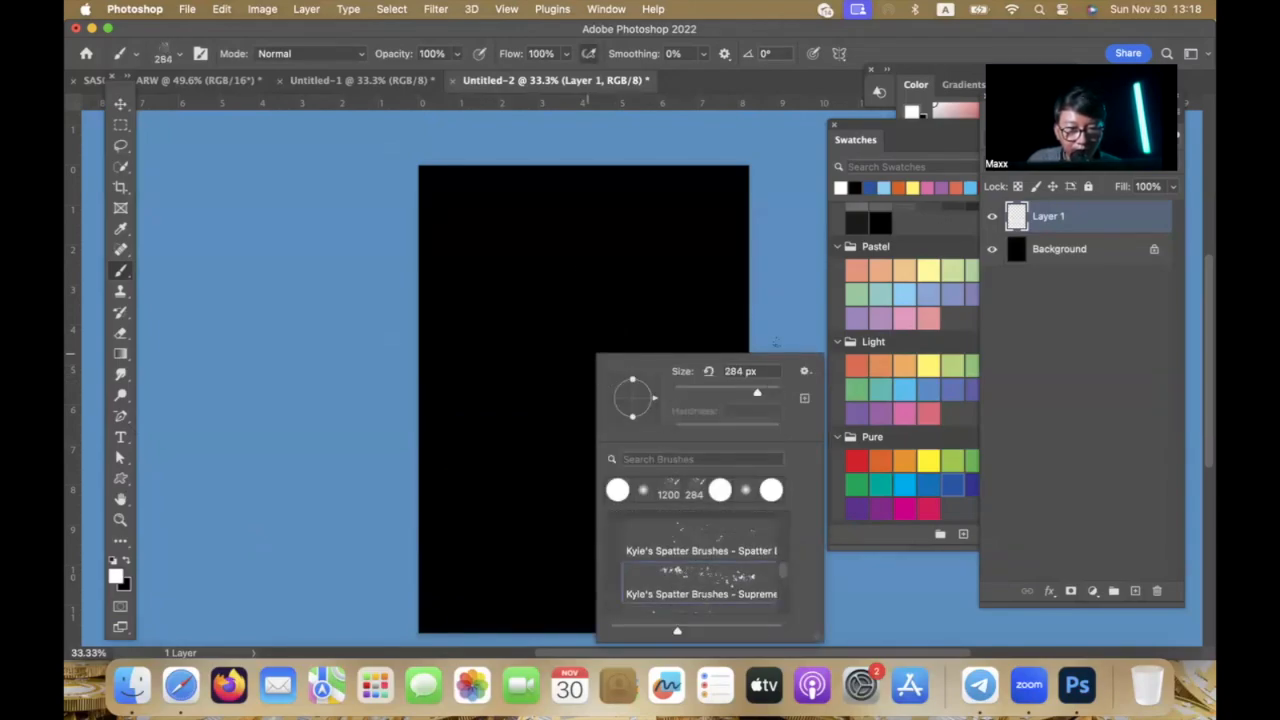
Step: Enlarge the spatter brush to 1908 px and paint white spatter across the whole canvas on Layer 1
left_click_drag(764, 392, 776, 391)
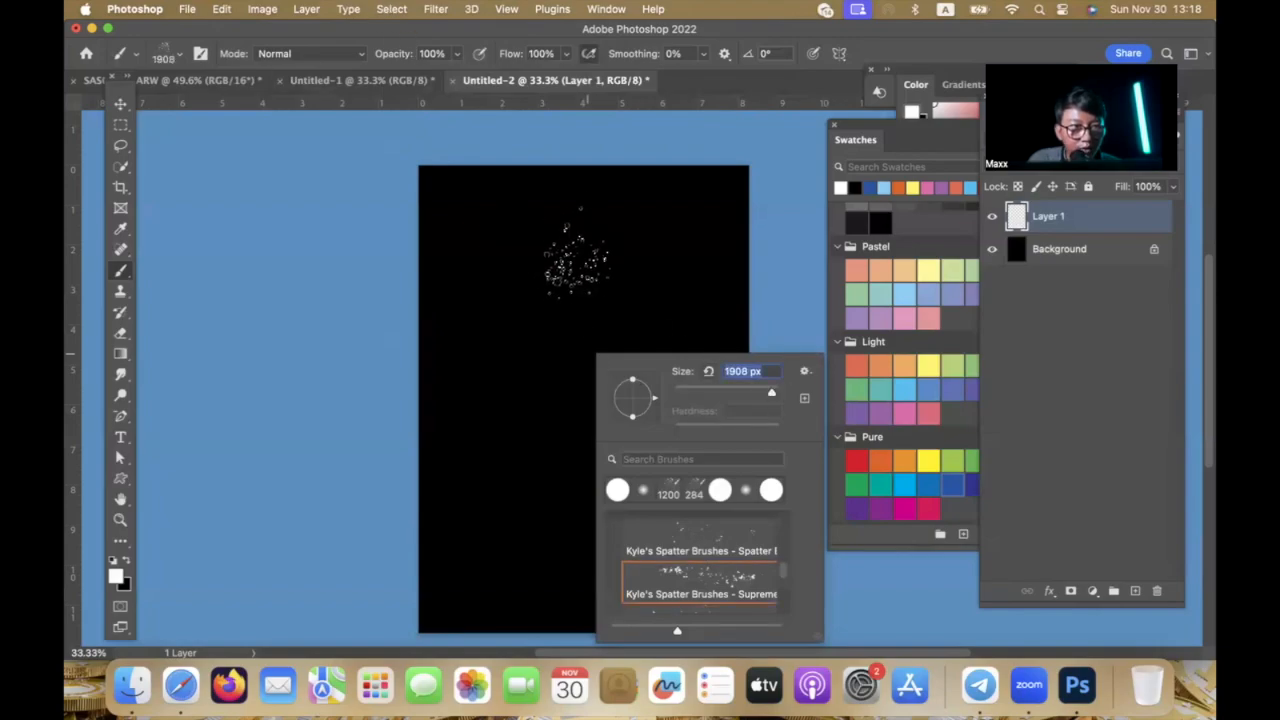
left_click_drag(455, 240, 585, 270)
mouse_move(652, 365)
left_mouse_down()
mouse_move(700, 500)
mouse_move(546, 625)
mouse_move(480, 480)
mouse_move(490, 270)
mouse_move(640, 250)
mouse_move(700, 270)
left_mouse_up()
mouse_move(725, 318)
left_mouse_down()
mouse_move(718, 205)
mouse_move(595, 185)
mouse_move(440, 320)
mouse_move(455, 285)
mouse_move(371, 271)
left_mouse_up()
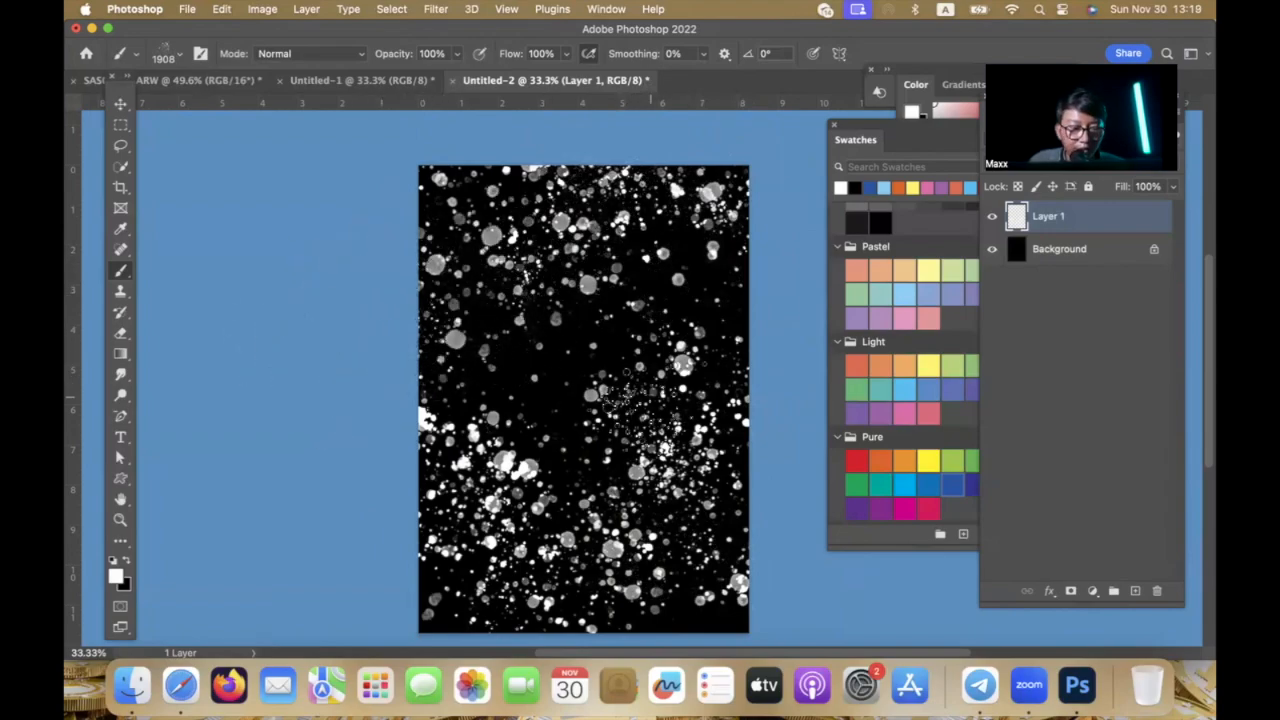
left_click_drag(625, 405, 638, 445)
Step: Add white 85 pt text reading COMING SOON on two lines near the middle of the canvas
key("t")
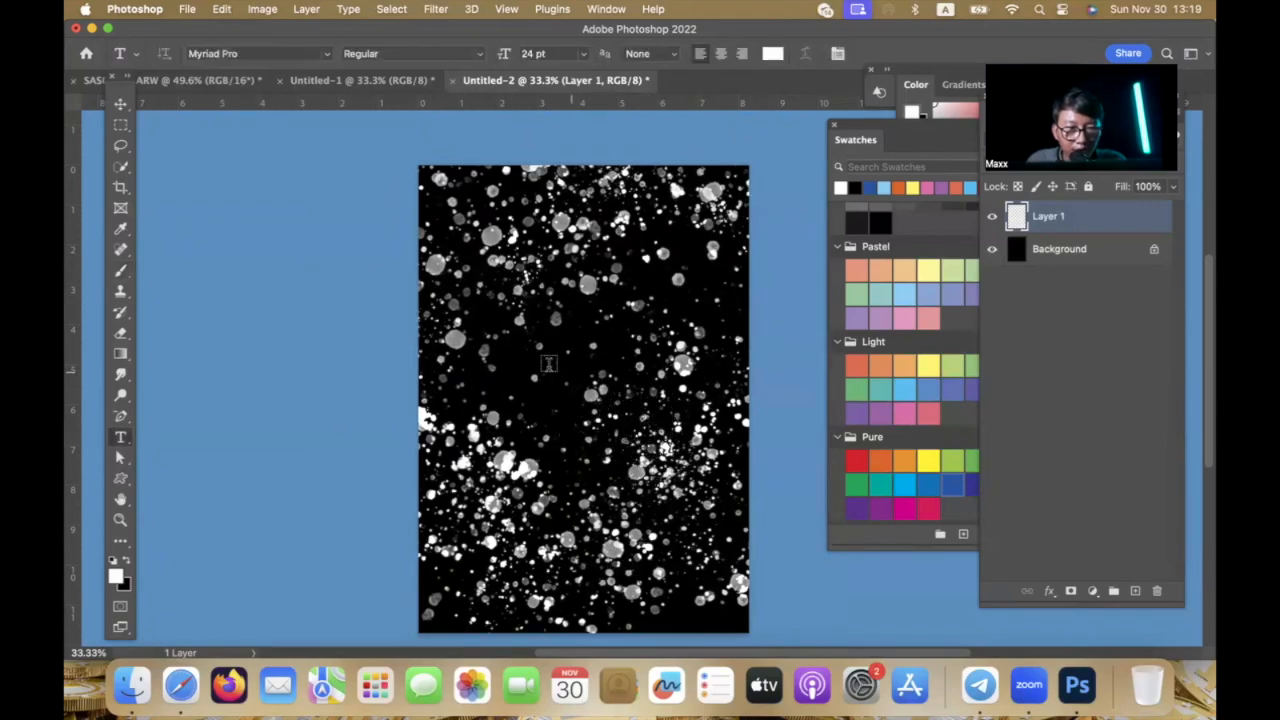
left_click(562, 366)
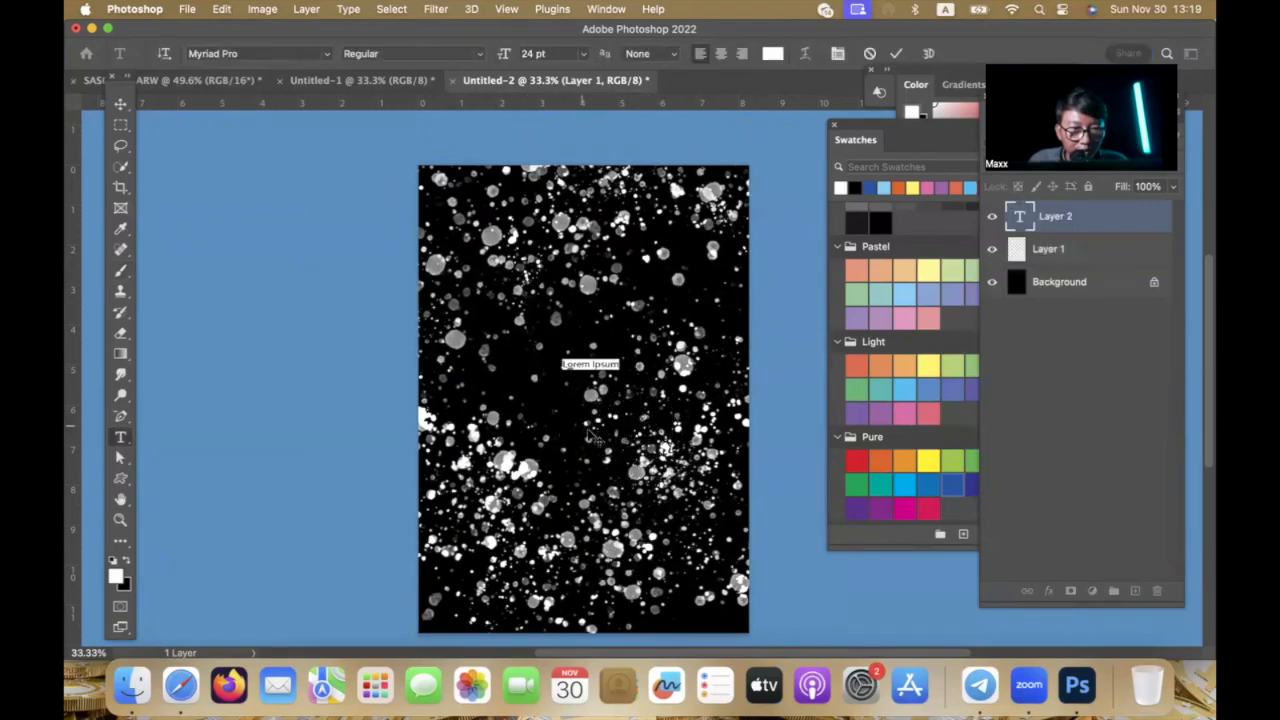
left_click_drag(507, 56, 549, 50)
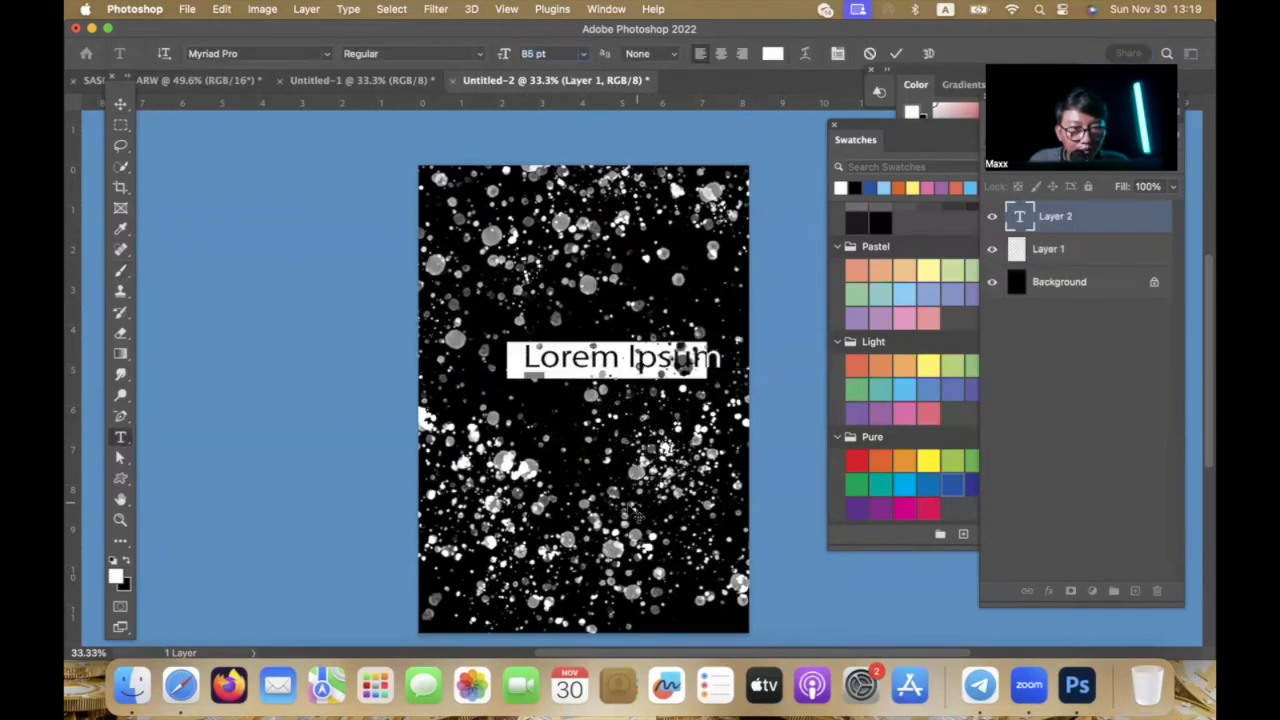
type("COMING")
key("Return")
type("SOON")
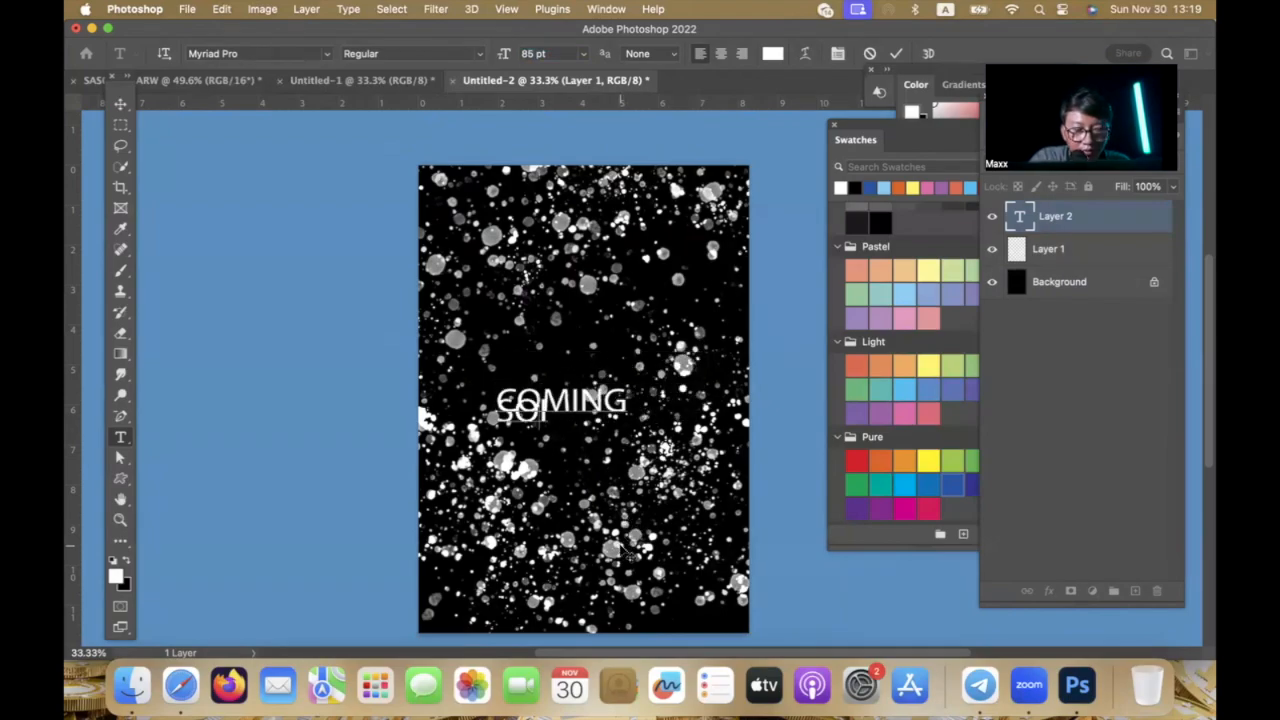
key("Escape")
Step: Open the Character settings and set the leading of the COMING SOON text to 36 pt
left_click(606, 9)
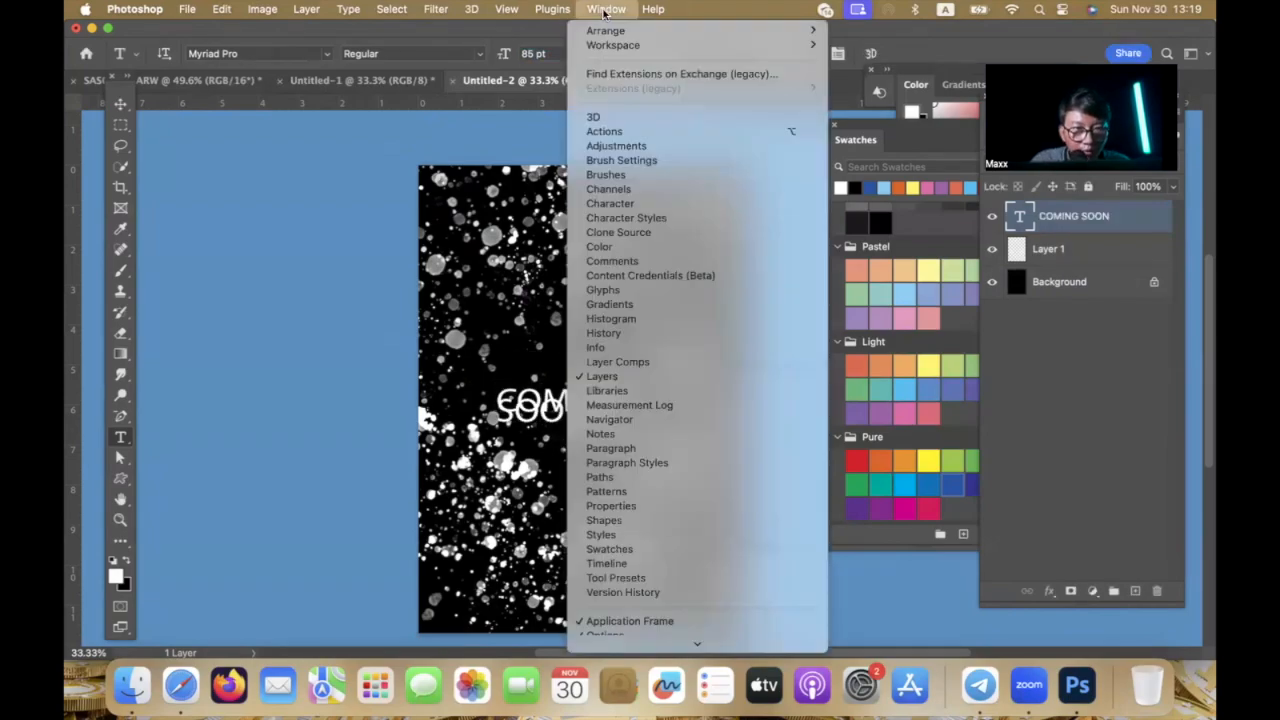
left_click(634, 204)
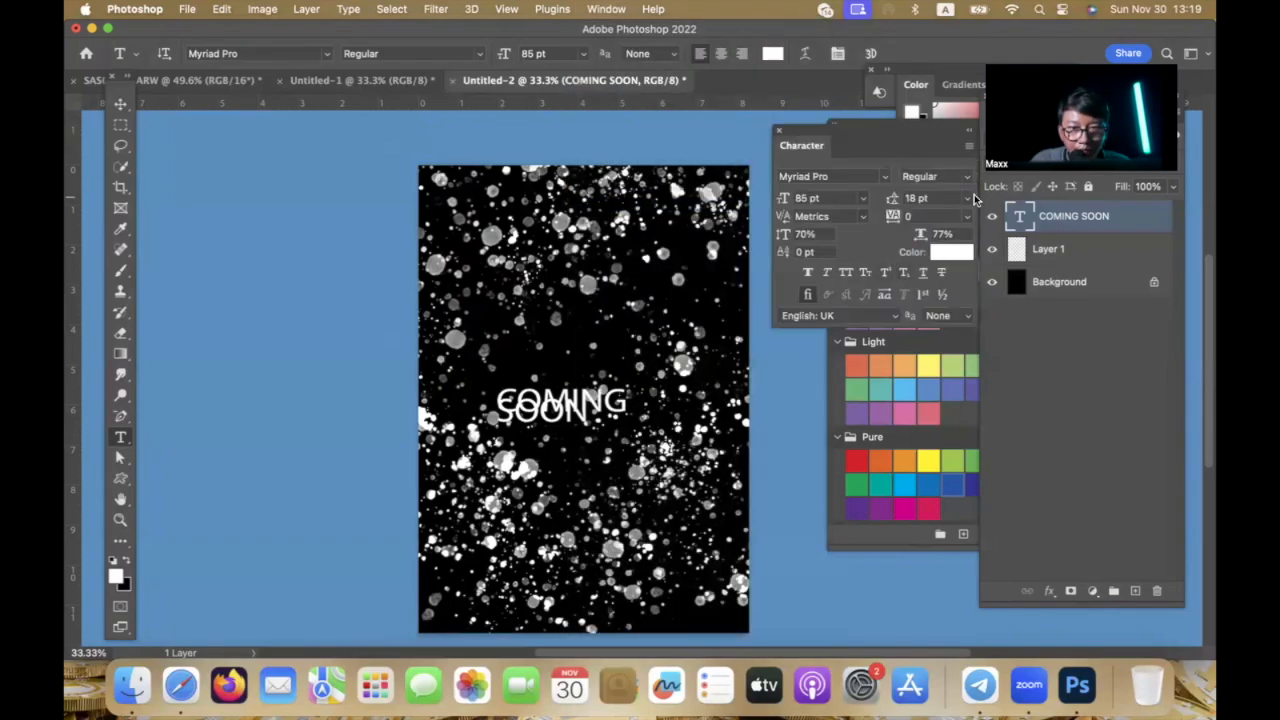
left_click(967, 199)
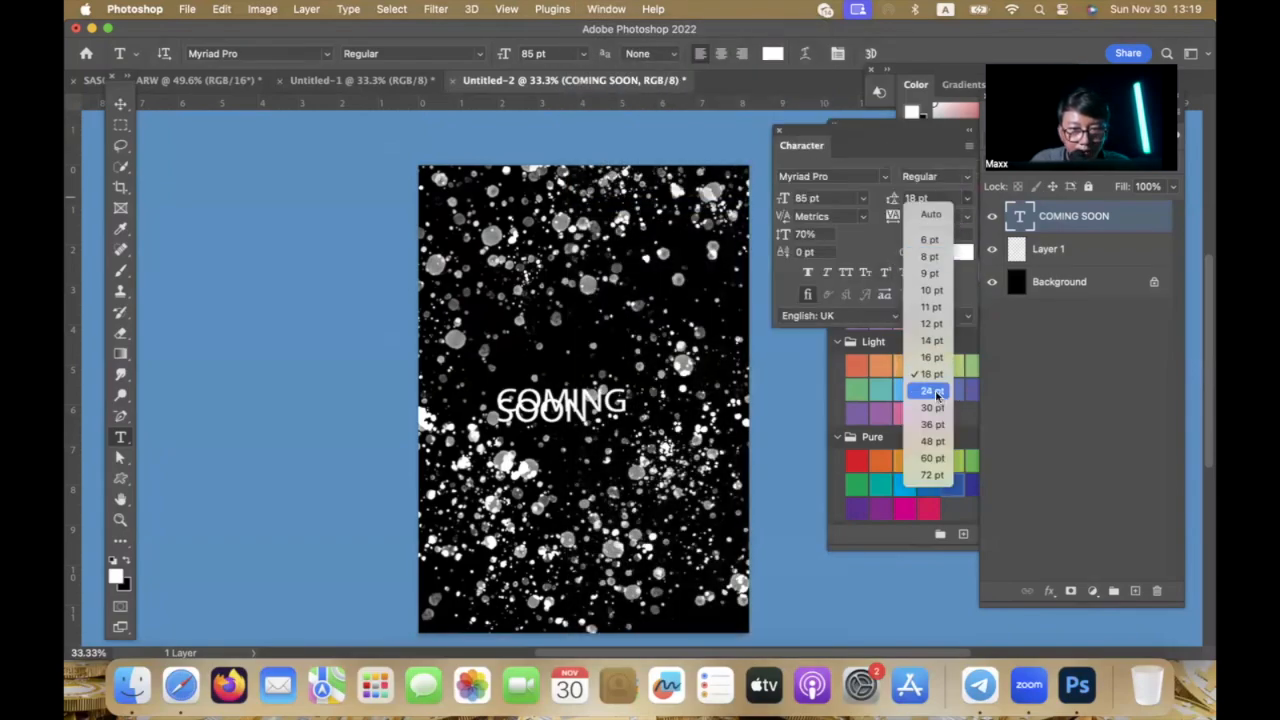
left_click(930, 425)
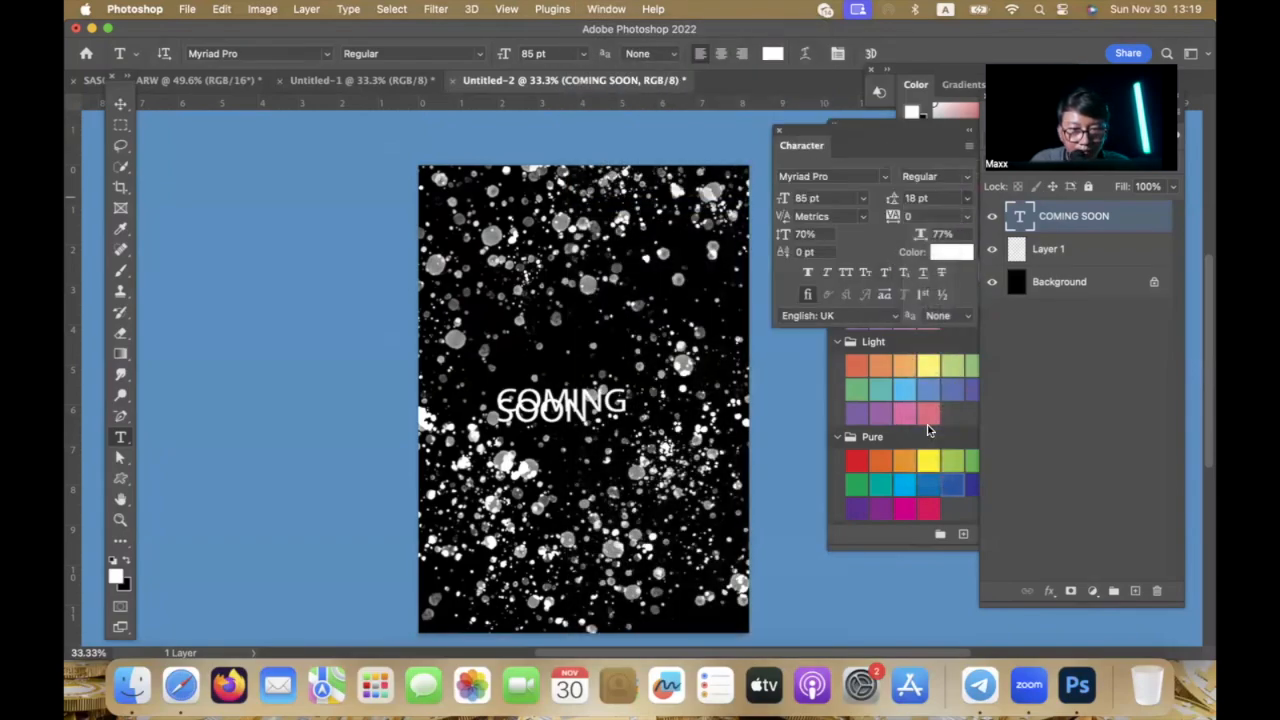
left_click(862, 199)
Step: Preview the available fonts on the COMING SOON text and apply Cafe Francoise
left_click(881, 178)
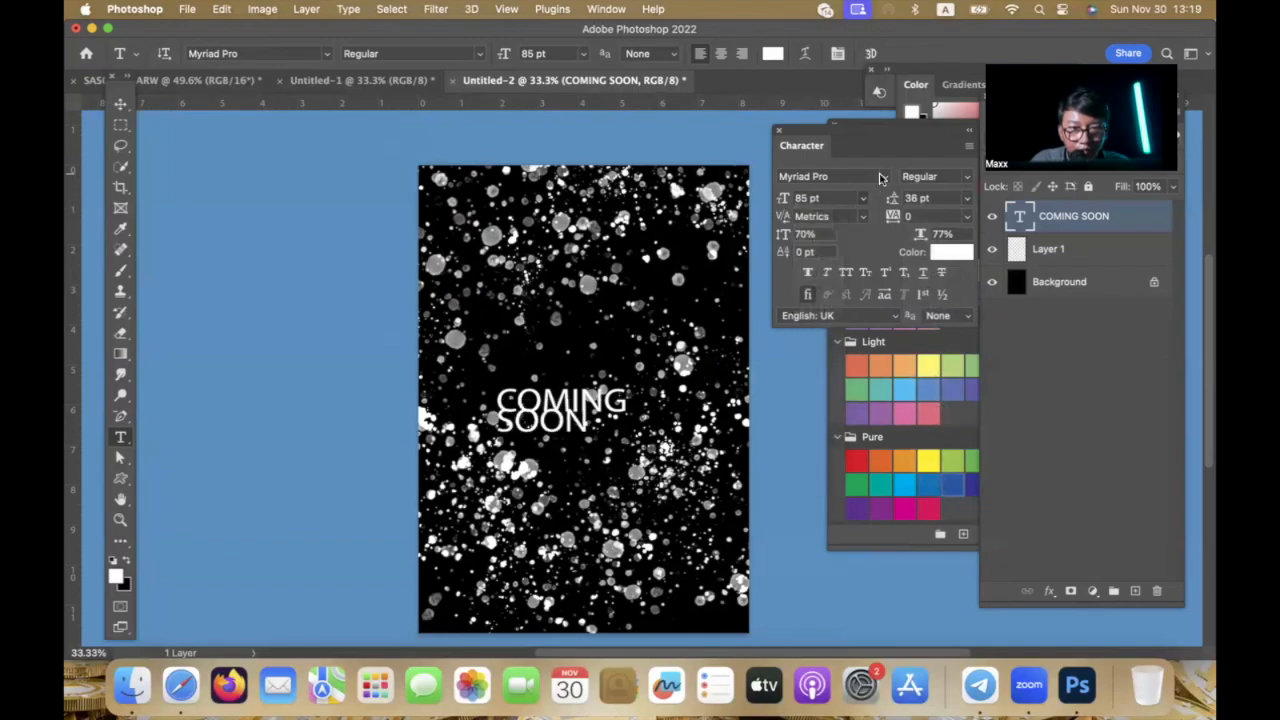
left_click(884, 177)
key("Down")
key("Down")
key("Down")
key("Down")
key("Down")
key("Down")
key("Down")
key("Down")
key("Down")
key("Down")
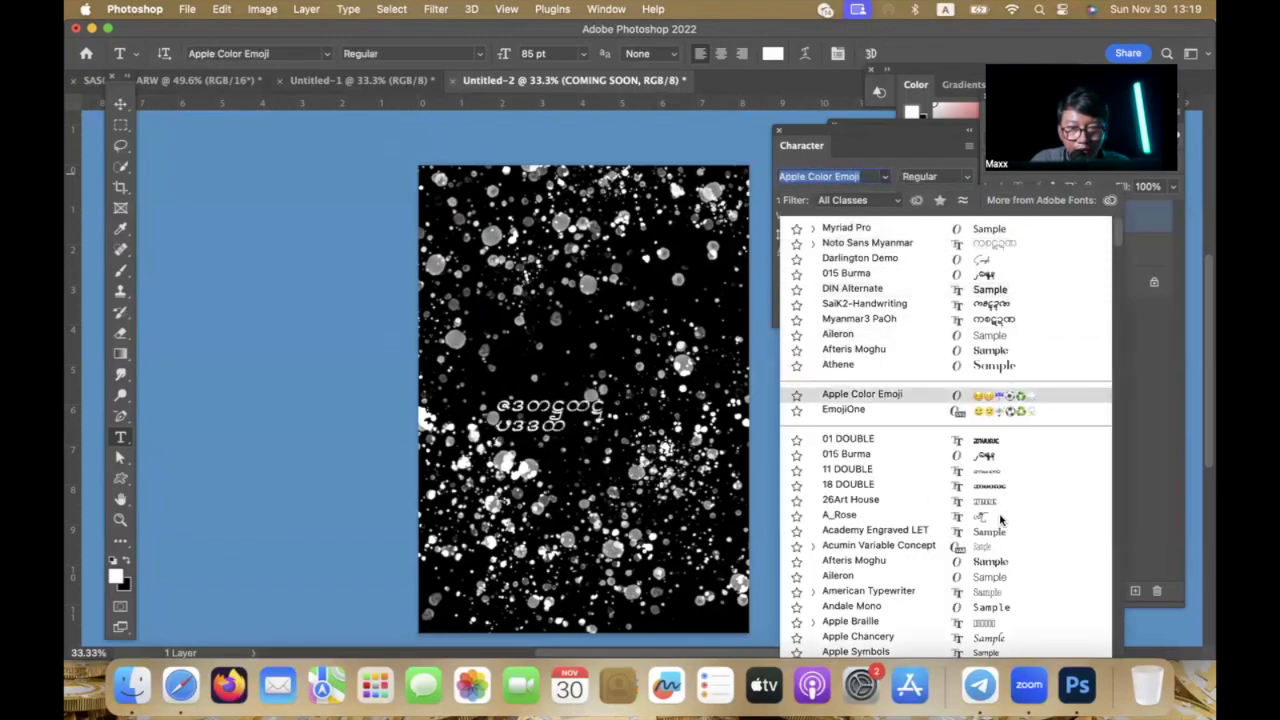
key("Down")
key("Down")
key("Down")
key("Down")
key("Down")
key("Down")
key("Down")
key("Down")
key("Down")
key("Down")
key("Down")
key("Down")
key("Down")
key("Down")
key("Down")
key("Down")
key("Down")
key("Down")
key("Down")
key("Down")
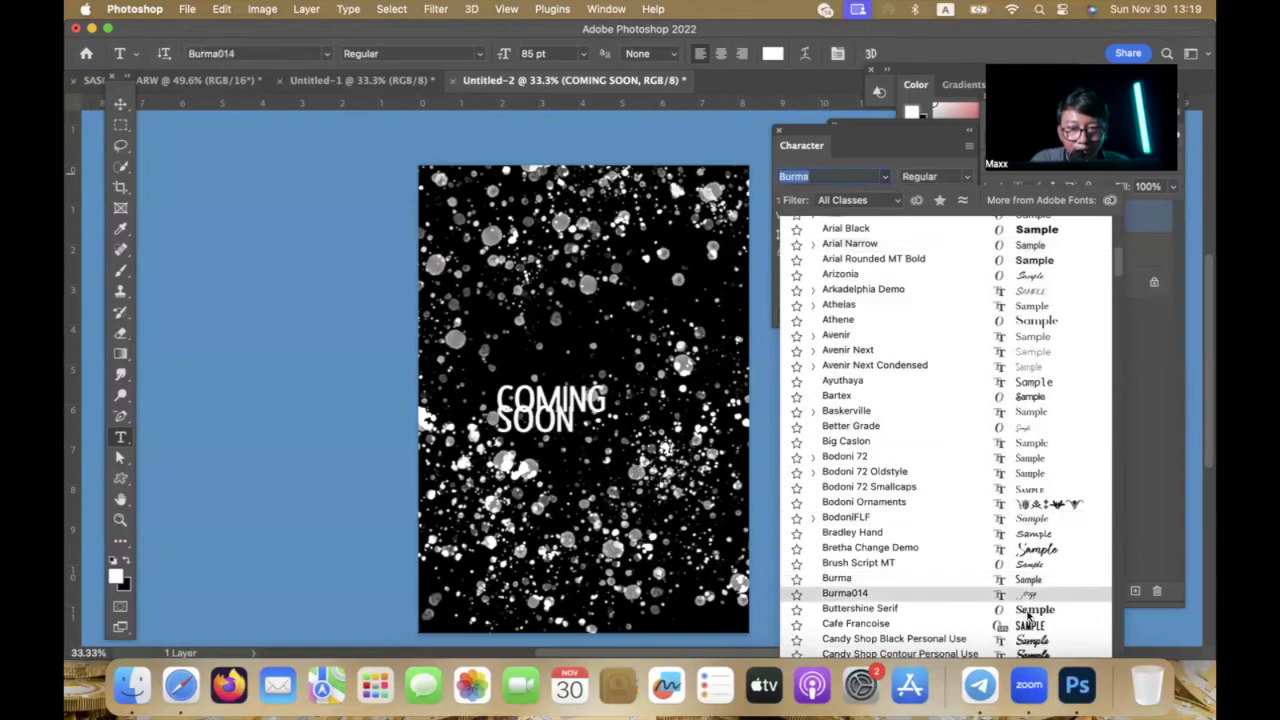
key("Down")
key("Down")
key("Return")
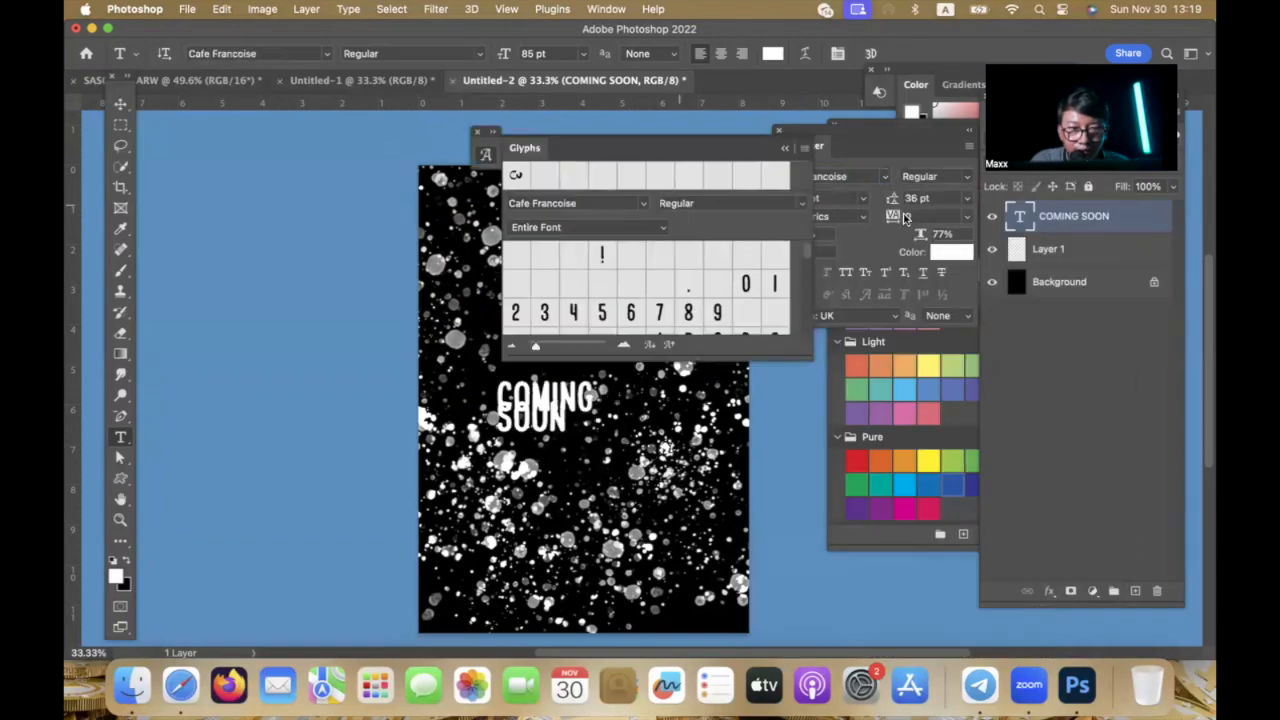
Step: Set the leading of the COMING SOON text to Auto and centre-align its two lines
left_click(967, 199)
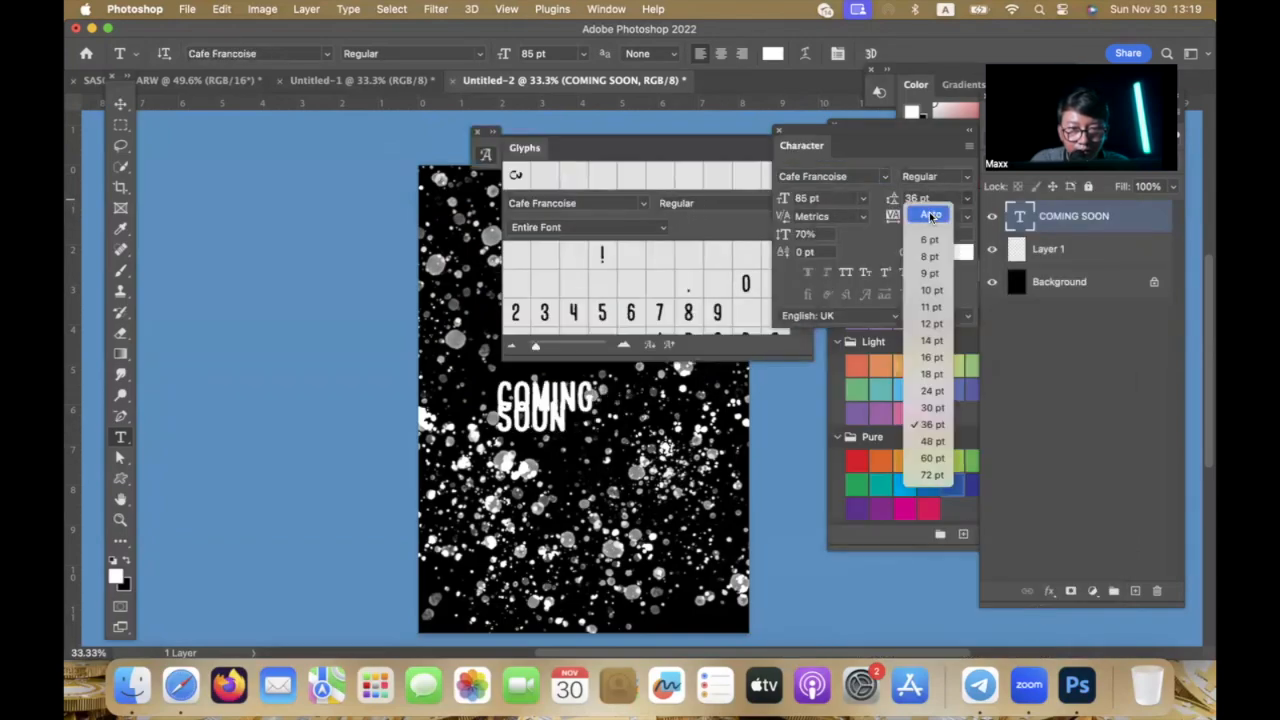
left_click(930, 210)
left_click(720, 53)
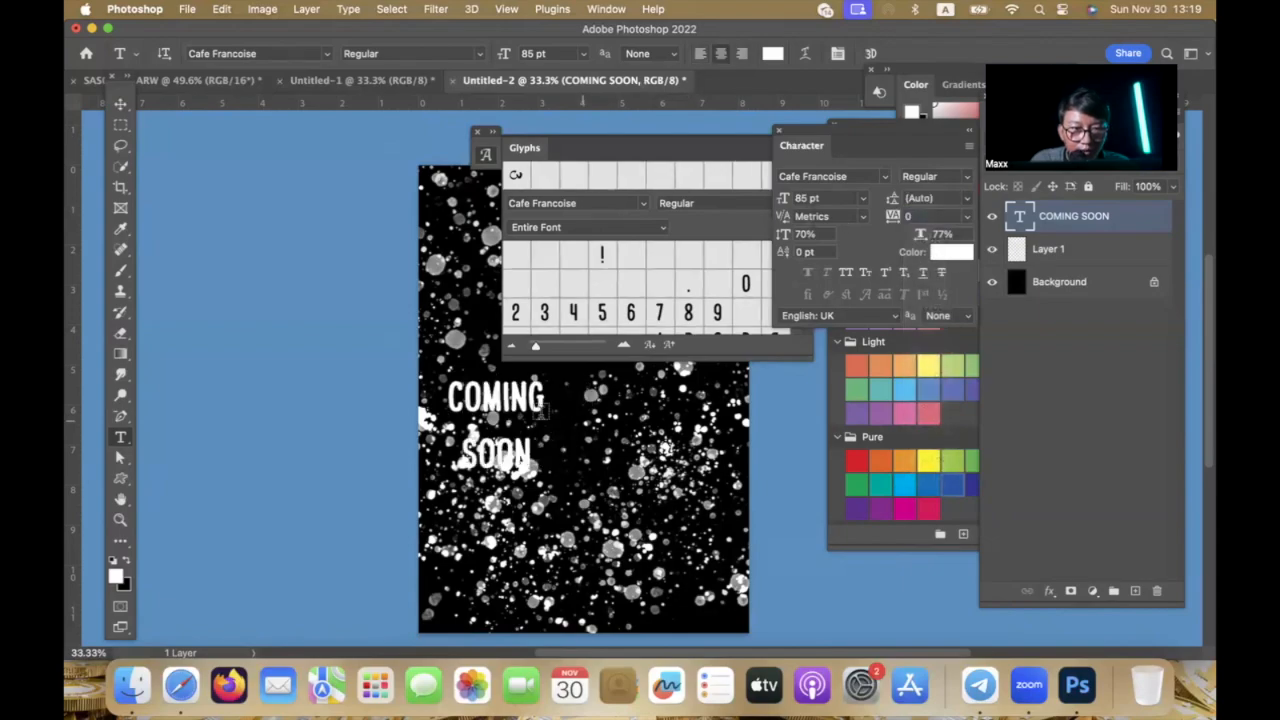
Step: Move the COMING SOON text to the horizontal centre of the page and close the Glyphs window
left_click_drag(508, 455, 589, 455)
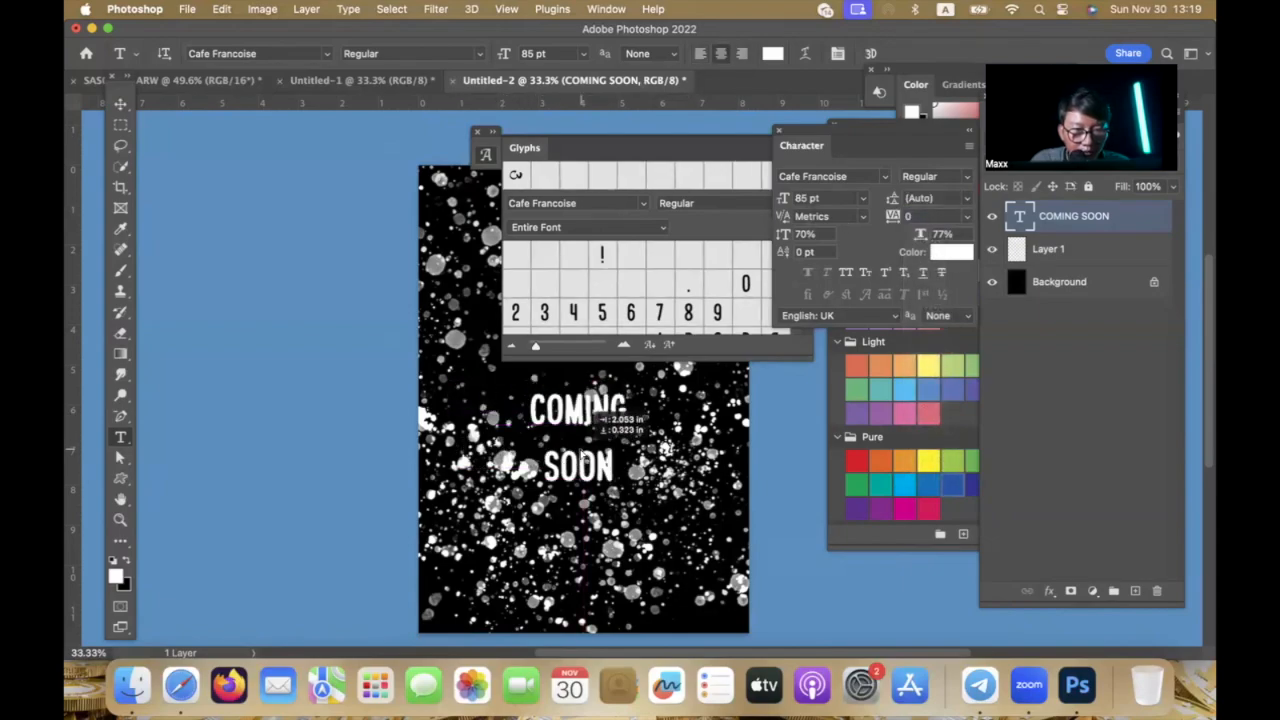
left_click_drag(448, 441, 384, 441)
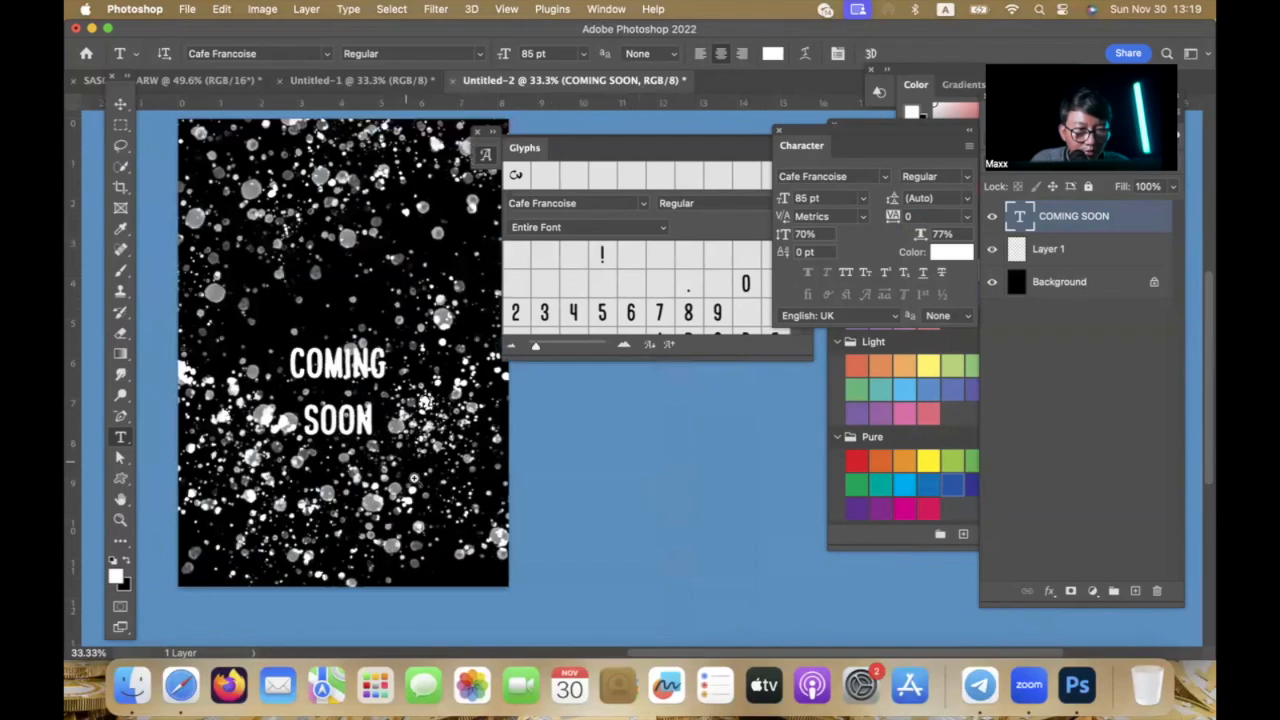
scroll(455, 490, "down", 3)
left_click_drag(565, 147, 579, 262)
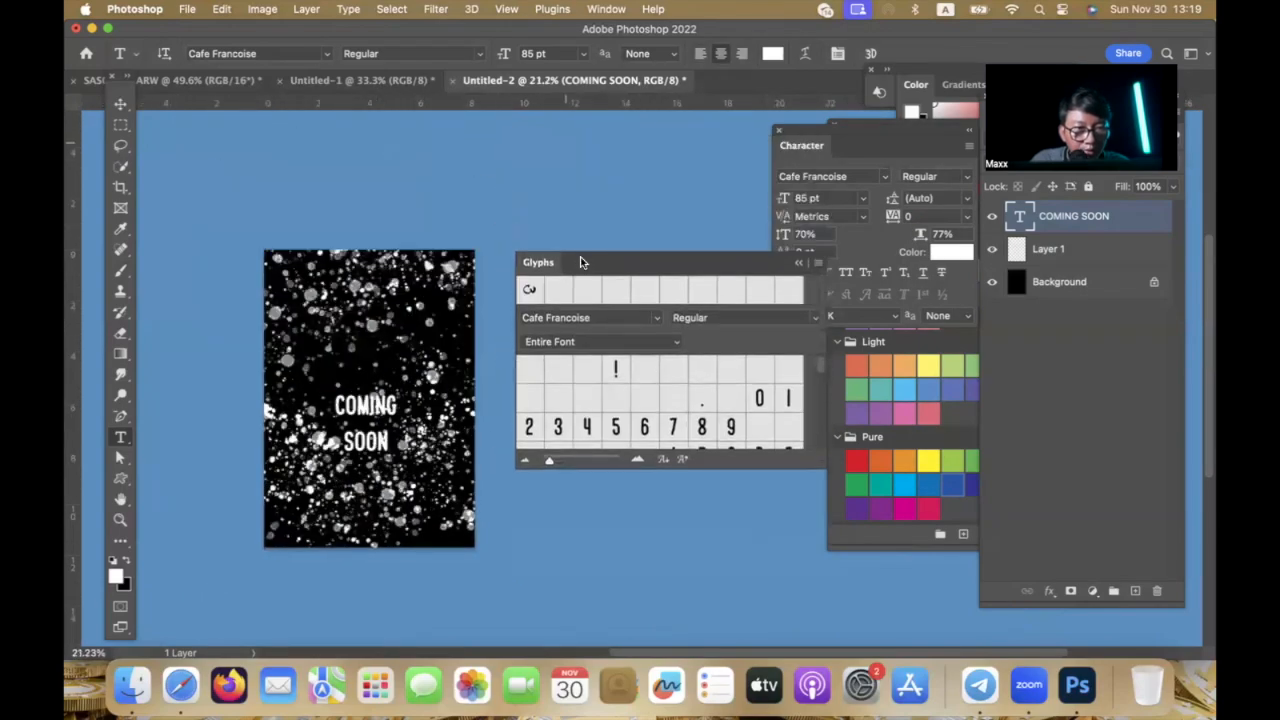
left_click(522, 250)
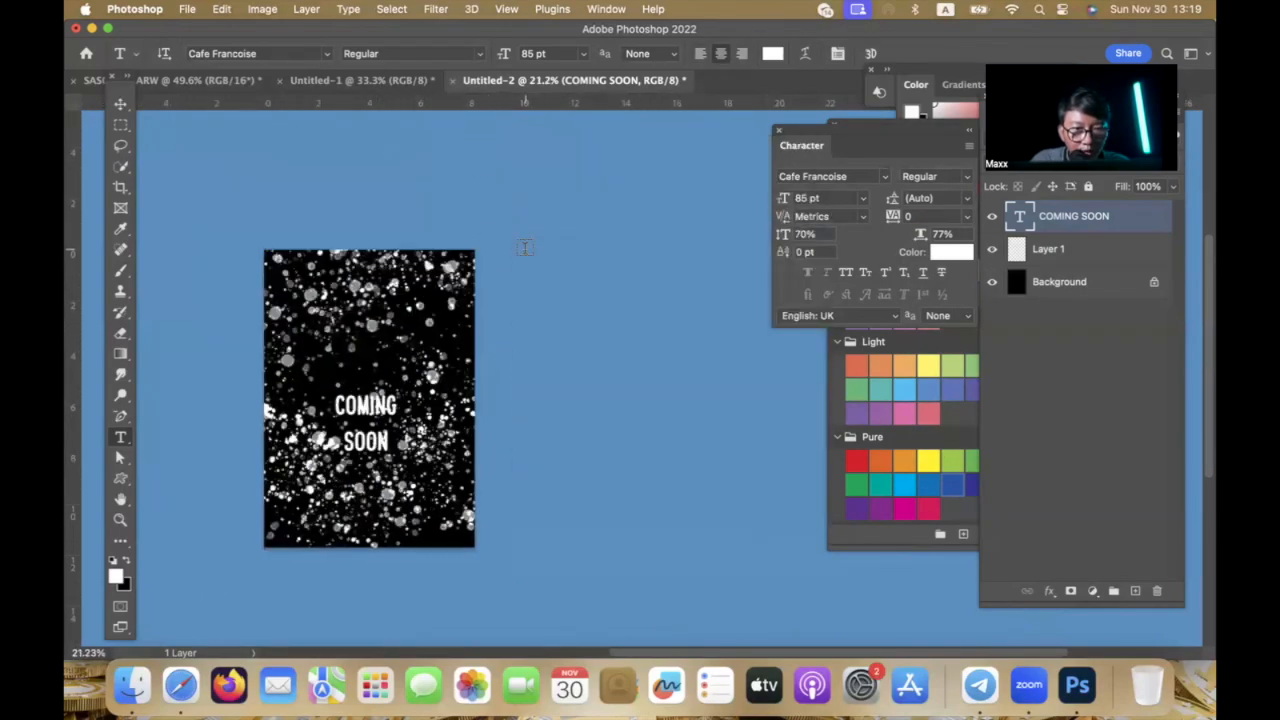
Step: Scale up the COMING SOON text to about 194 pt with Free Transform
key("super+t")
left_click_drag(491, 444, 531, 478)
key("Return")
scroll(489, 451, "up", 2)
scroll(493, 452, "down", 1)
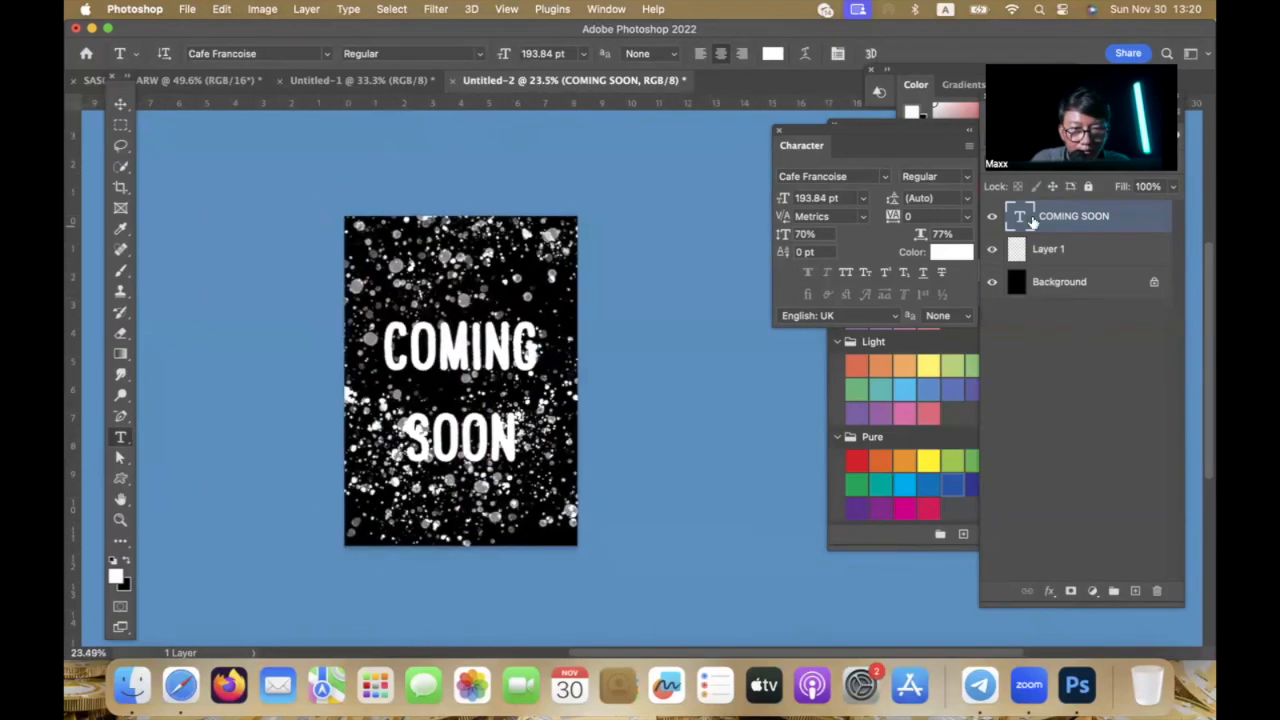
Step: Try the orange text colour #ffae00 on COMING SOON and set it back to white (#ffffff)
left_click(951, 251)
type("ffae00")
left_click(715, 286)
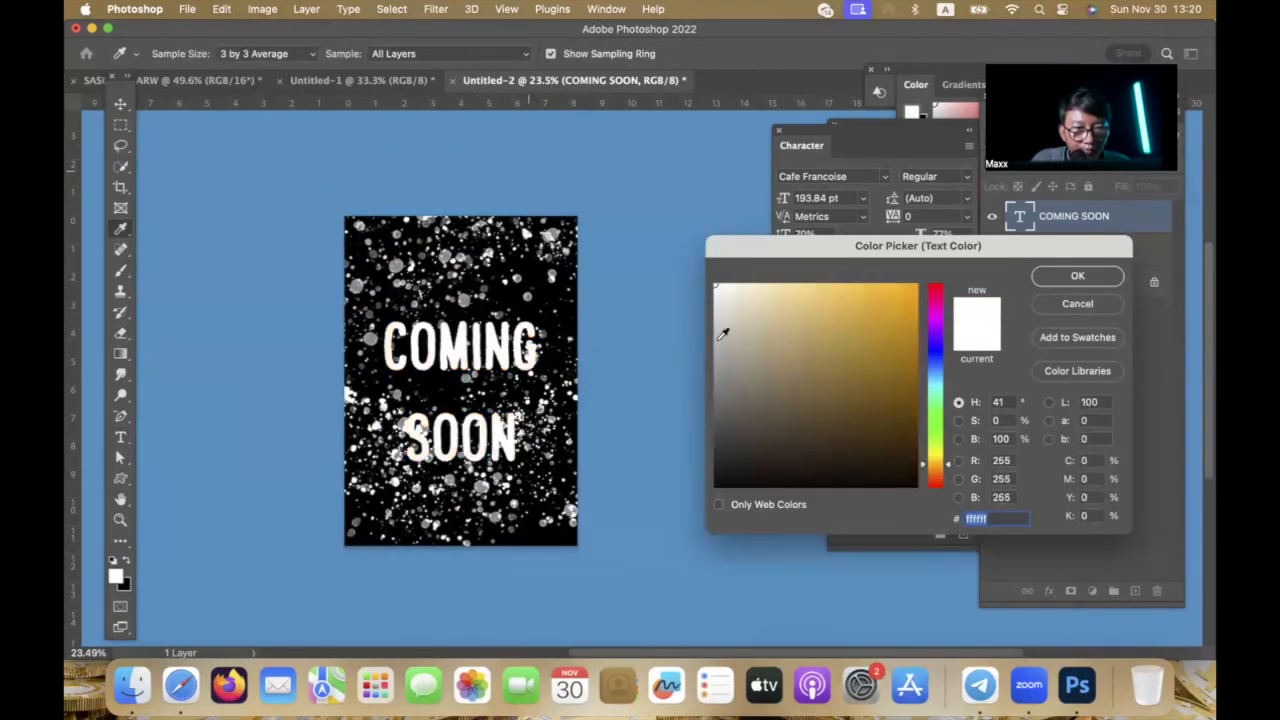
left_click(1075, 274)
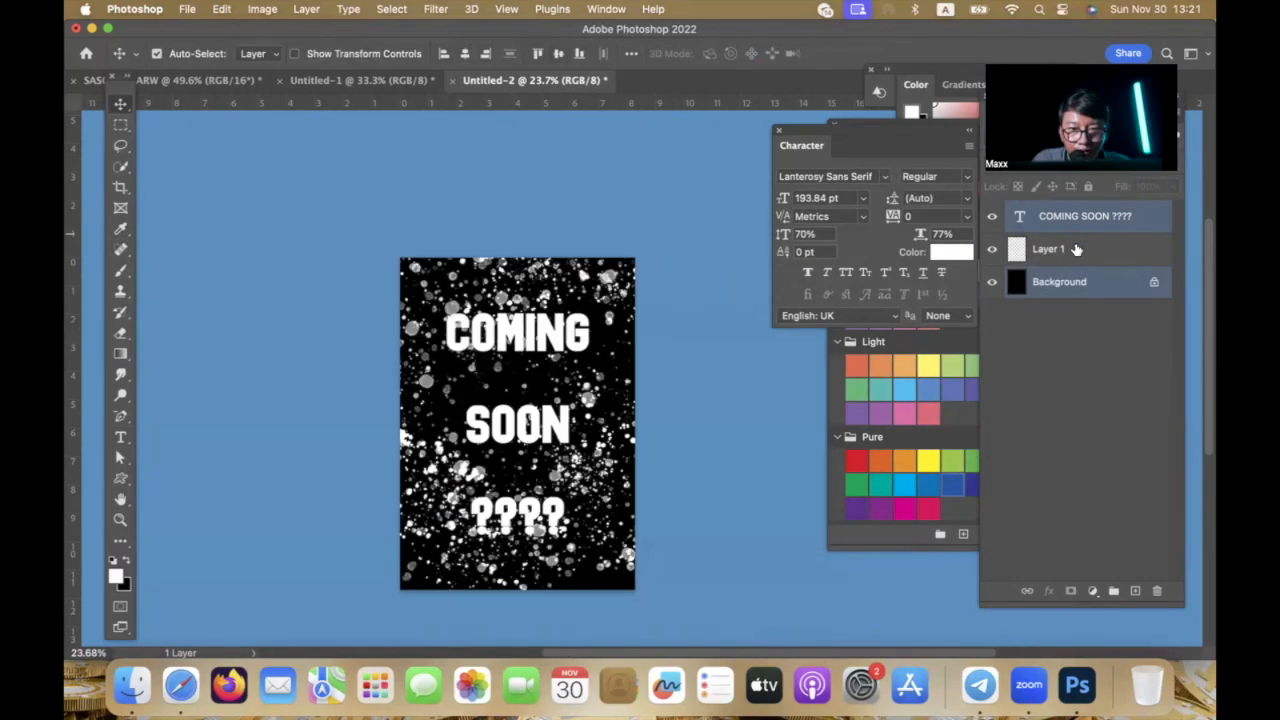
Step: Lower the opacity of the spatter on Layer 1 and hide the COMING SOON ???? text layer
left_click(1084, 254)
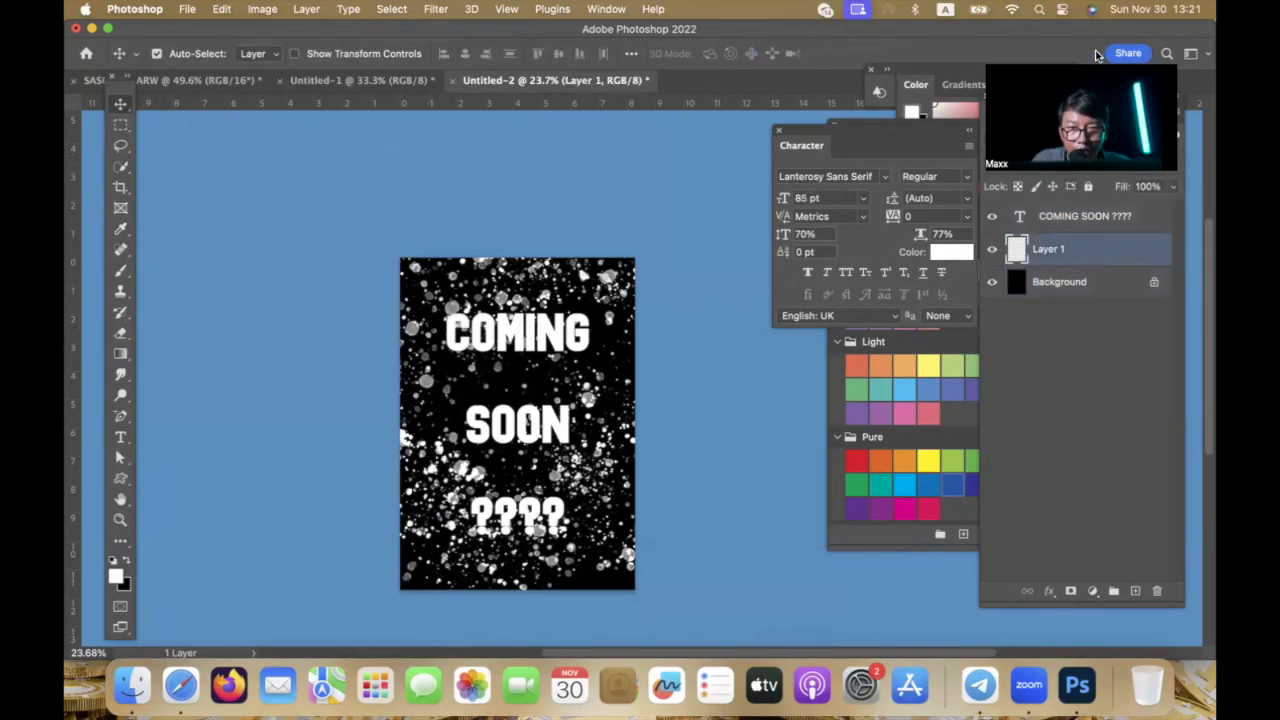
left_click_drag(1112, 164, 1092, 163)
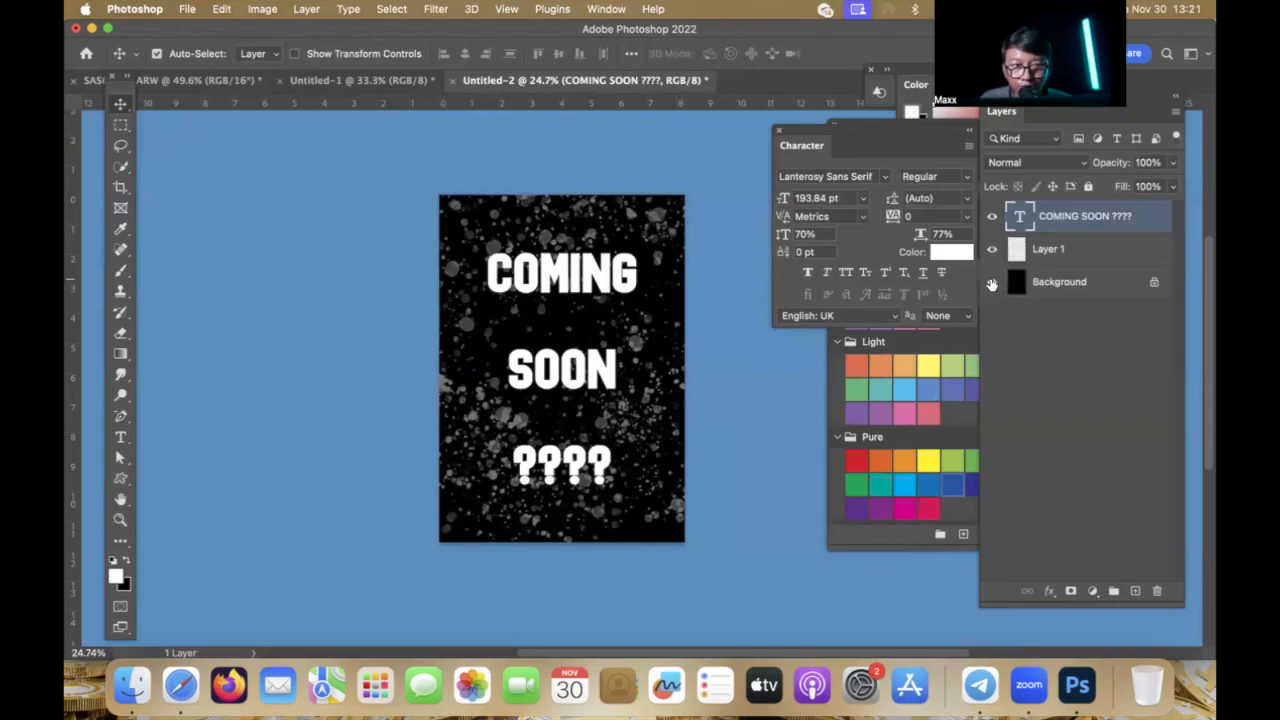
left_click(991, 283)
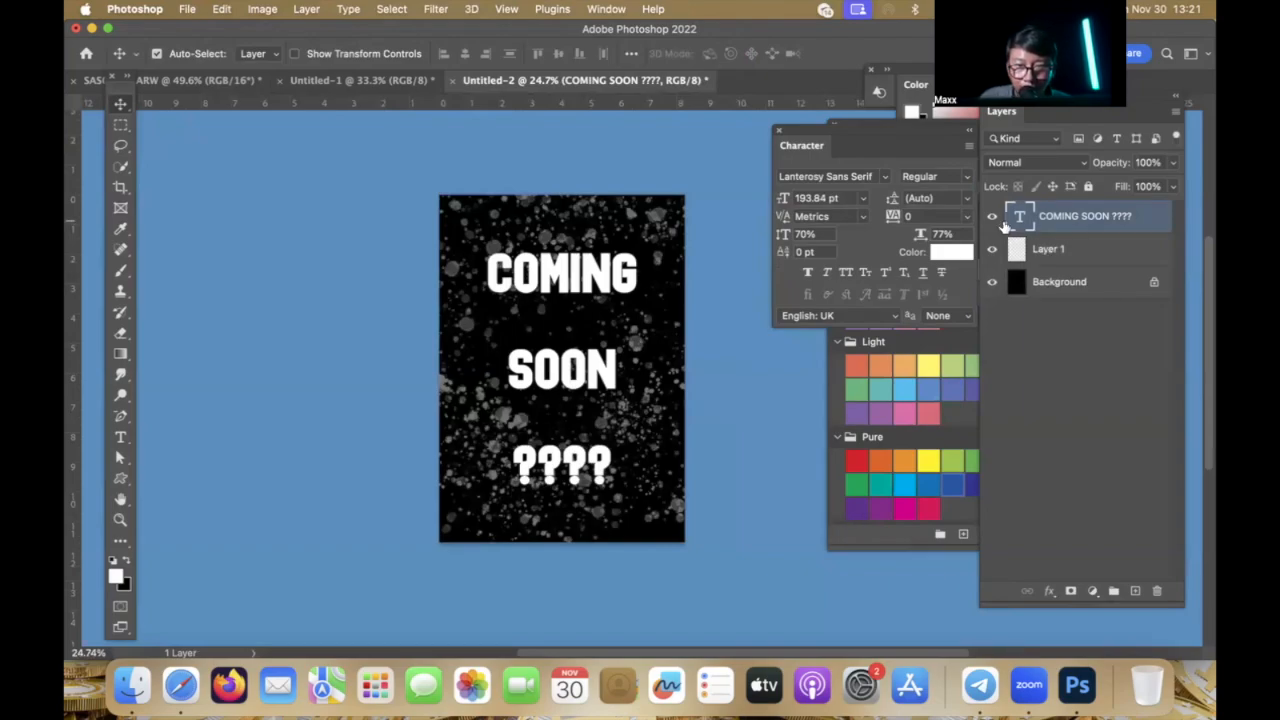
left_click(991, 217)
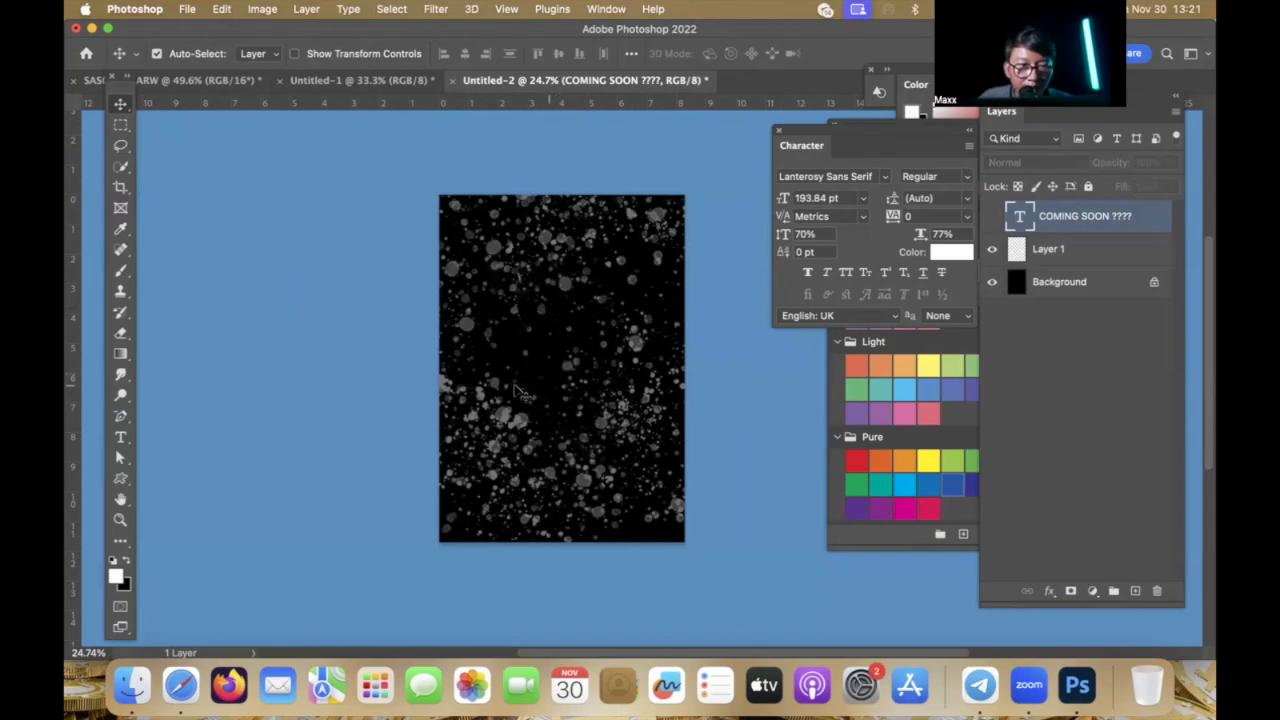
Step: Activate the Brush tool and set the foreground colour to a light blue
key("b")
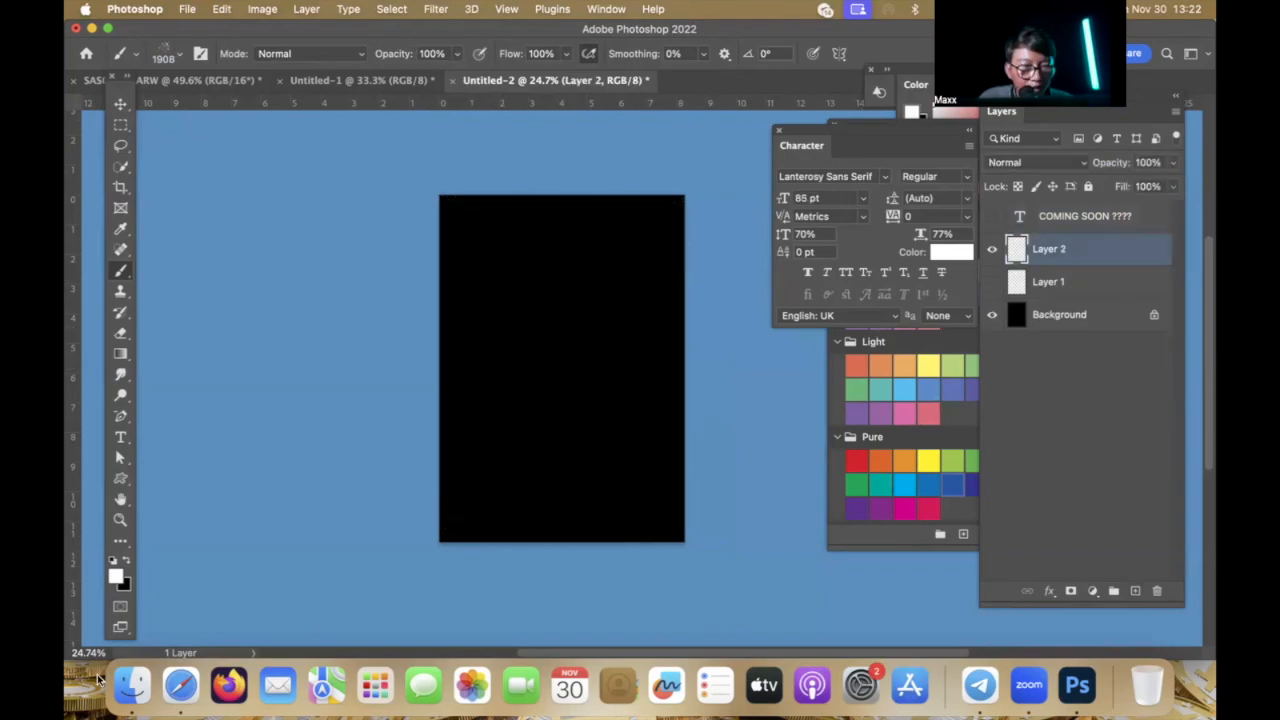
left_click(117, 577)
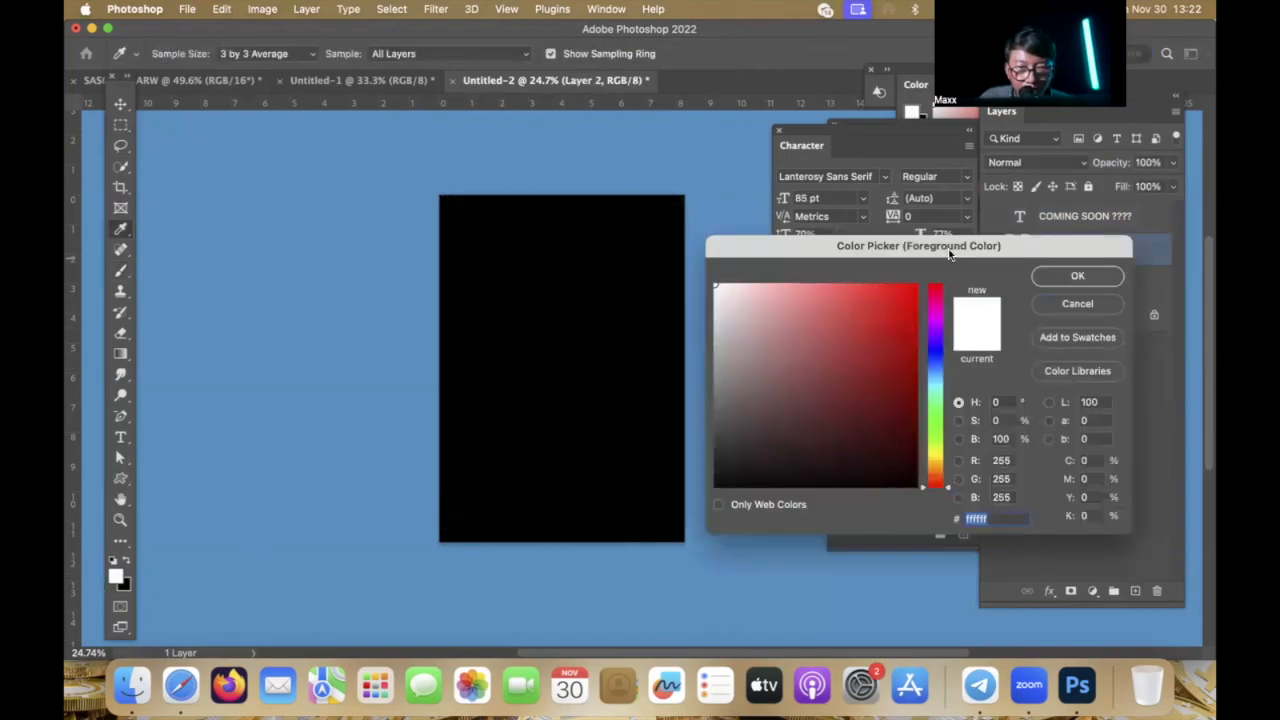
left_click_drag(950, 255, 781, 35)
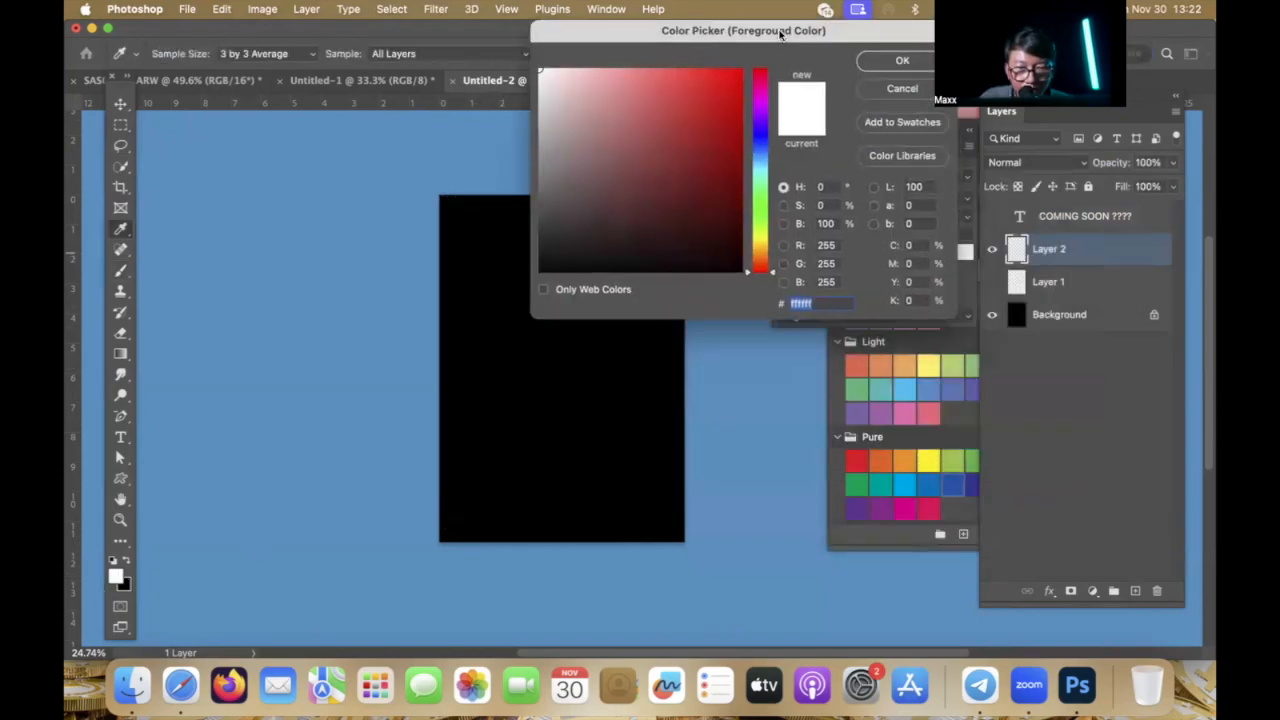
left_click(766, 163)
left_click(738, 71)
left_click(881, 60)
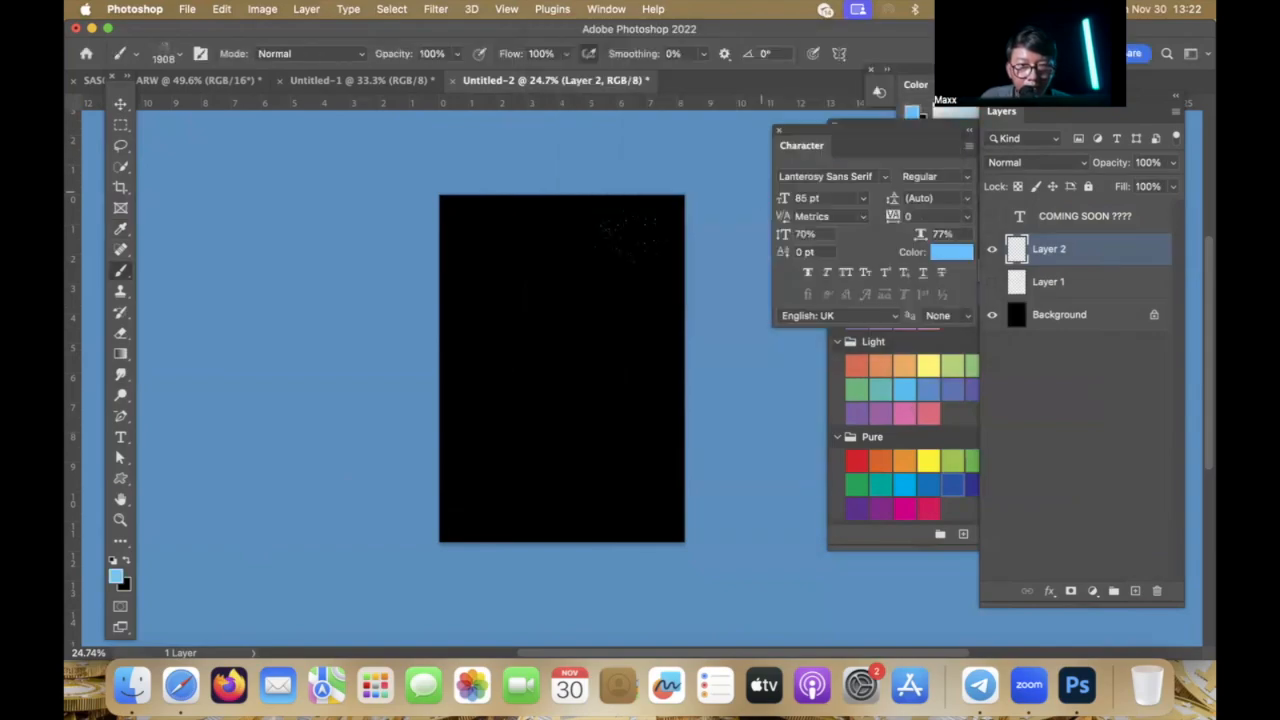
Step: Paint a soft light-blue glow along the canvas's left side on Layer 2, using a soft round brush at 35% opacity and 49% flow
mouse_move(477, 57)
left_mouse_down()
mouse_move(314, 58)
mouse_move(337, 51)
left_mouse_up()
left_click(550, 325)
right_click(538, 310)
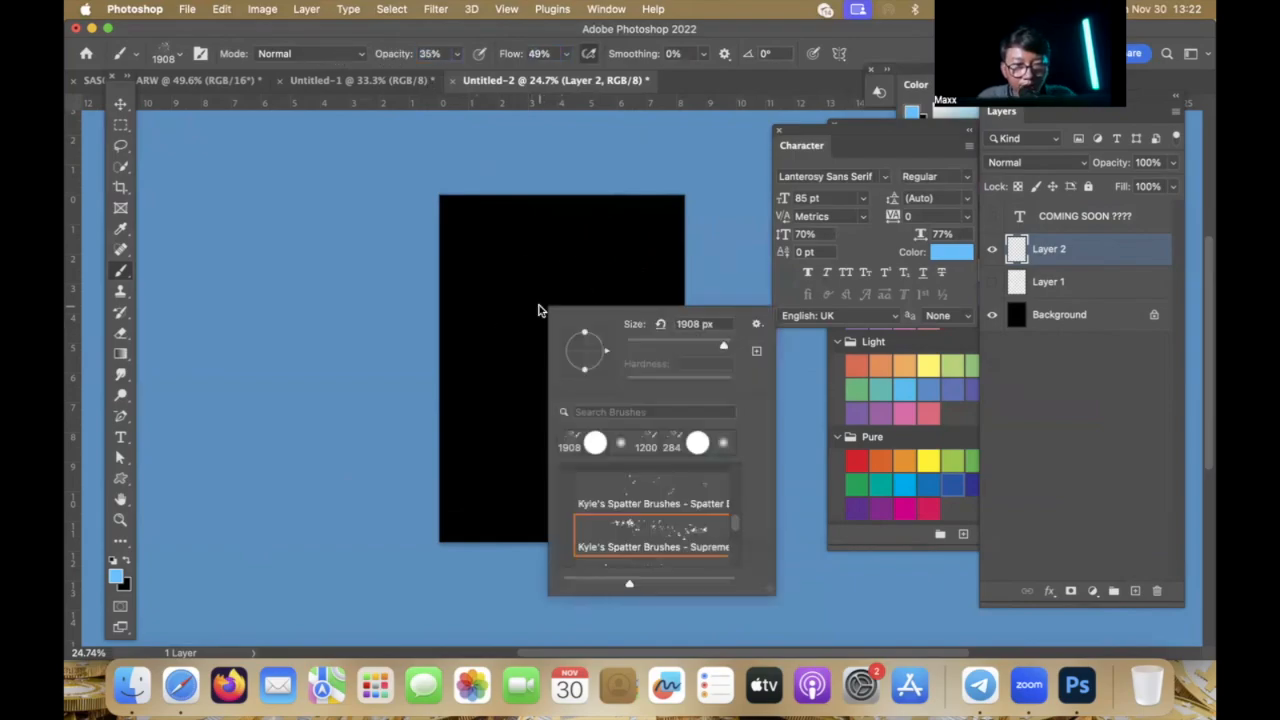
scroll(630, 490, "up", 10)
left_click(645, 500)
mouse_move(491, 300)
left_mouse_down()
mouse_move(456, 417)
mouse_move(500, 215)
left_mouse_up()
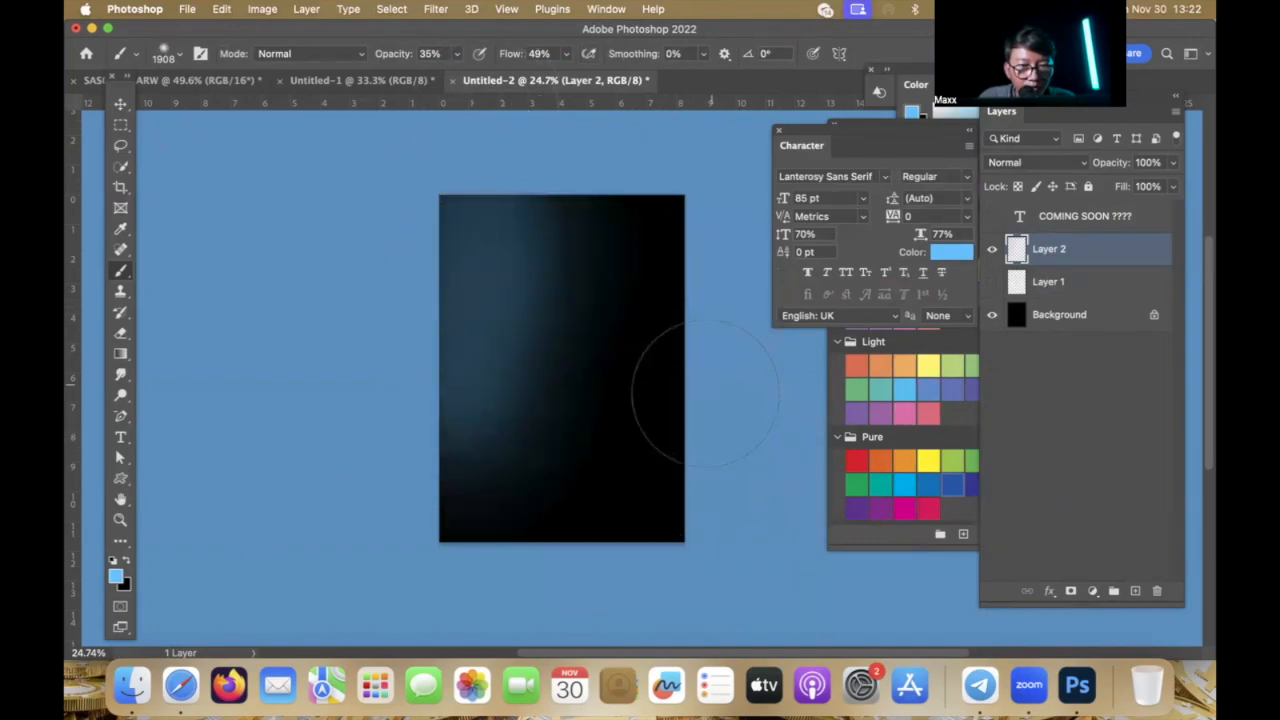
Step: Add a new layer above Layer 2 and paint soft magenta, yellow and orange strokes over the canvas
left_click(905, 510)
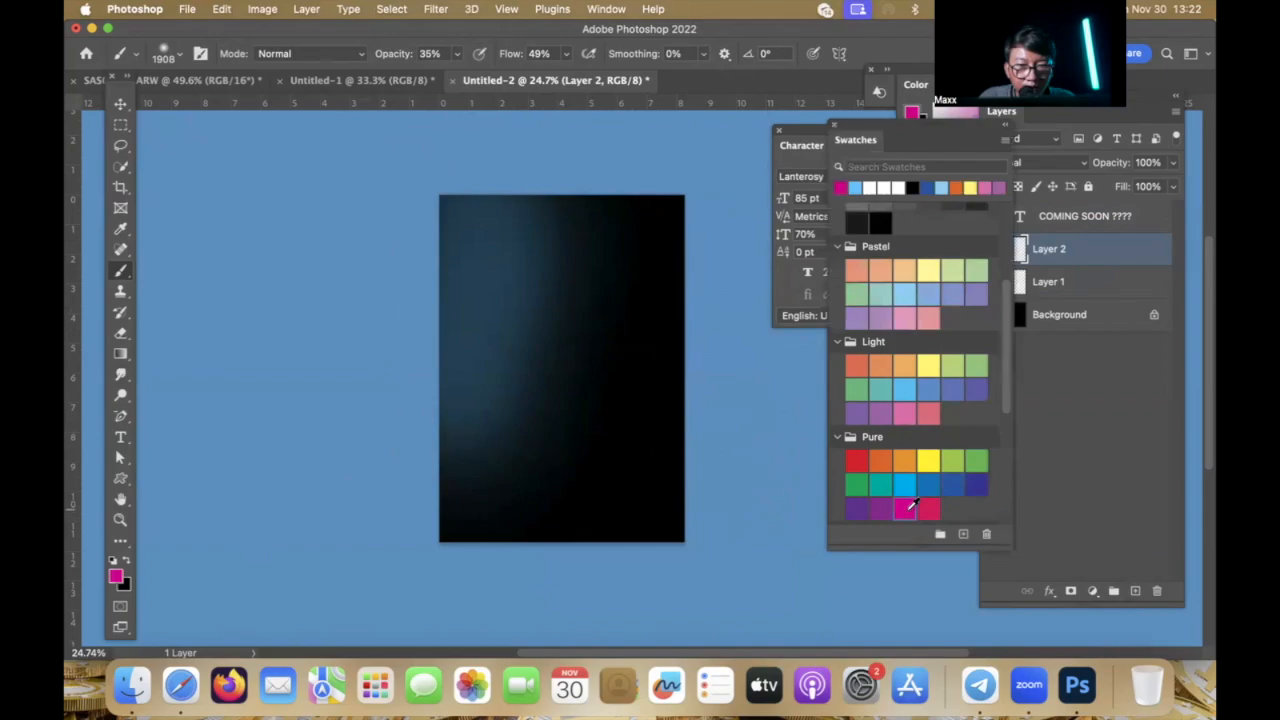
left_click(1135, 591)
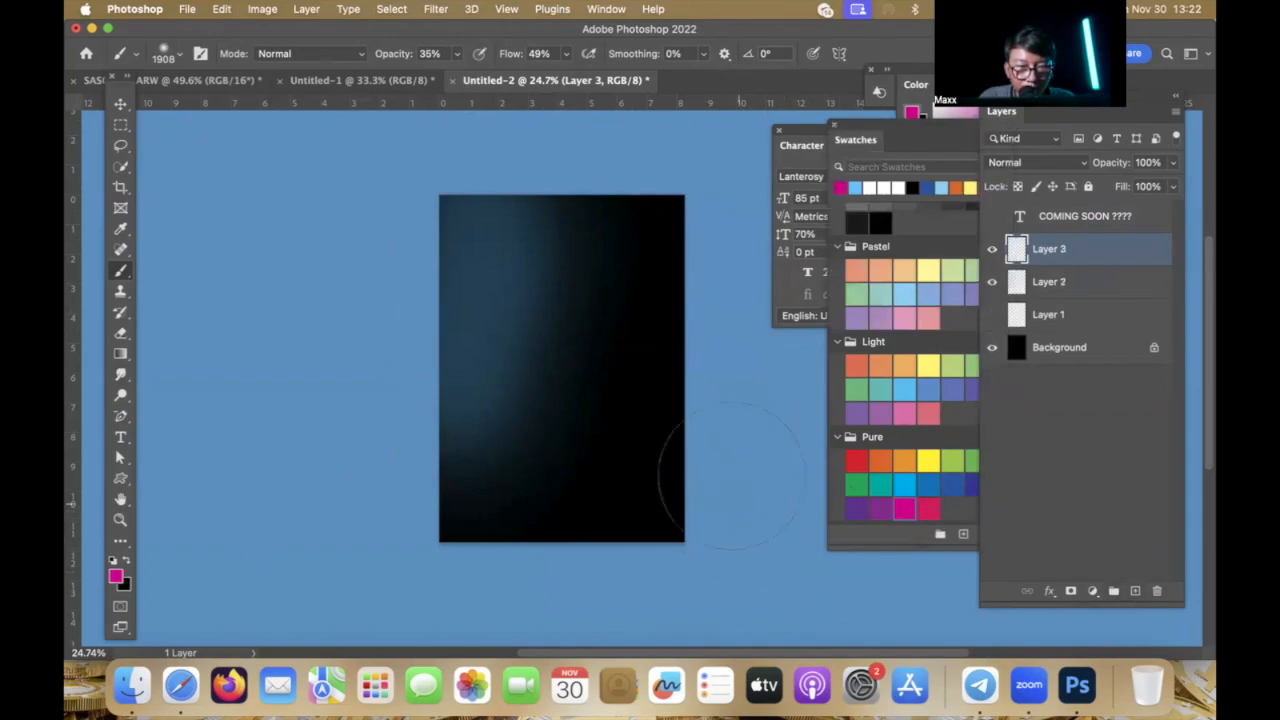
mouse_move(700, 458)
left_mouse_down()
mouse_move(651, 514)
mouse_move(677, 460)
mouse_move(703, 313)
mouse_move(600, 560)
left_mouse_up()
mouse_move(590, 380)
left_mouse_down()
mouse_move(610, 210)
mouse_move(640, 220)
mouse_move(665, 270)
left_mouse_up()
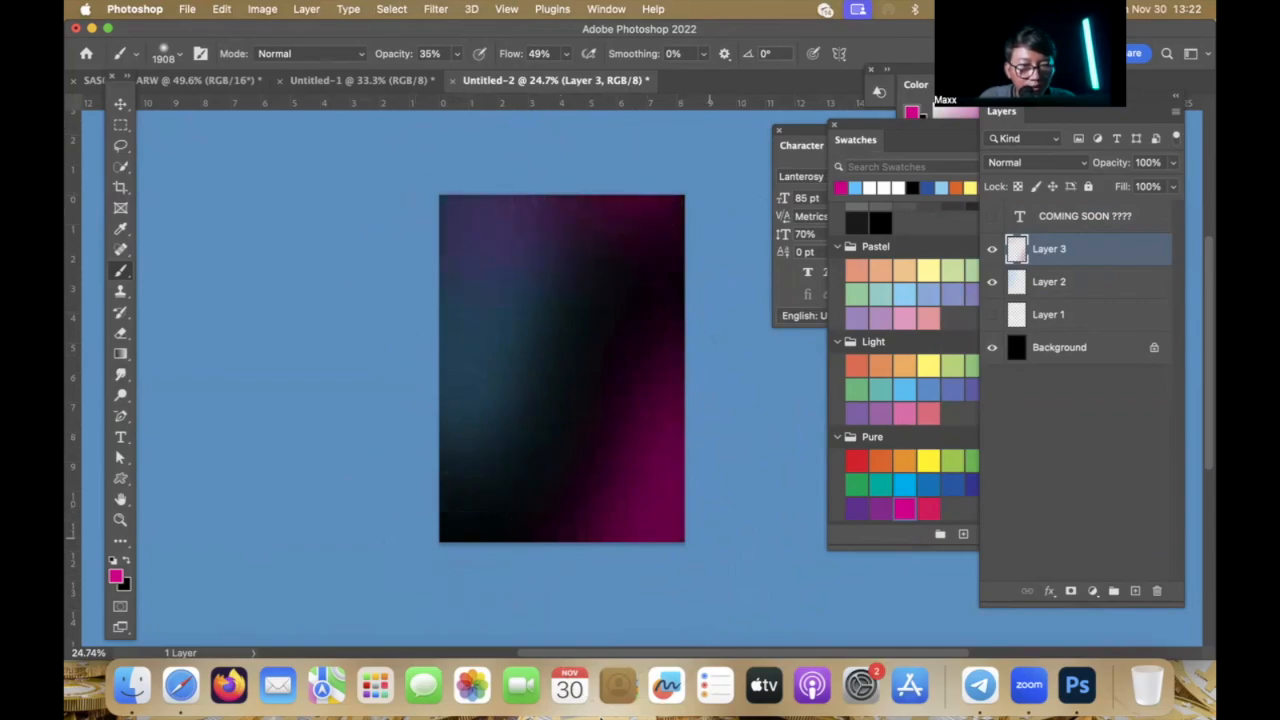
left_click_drag(520, 470, 723, 623)
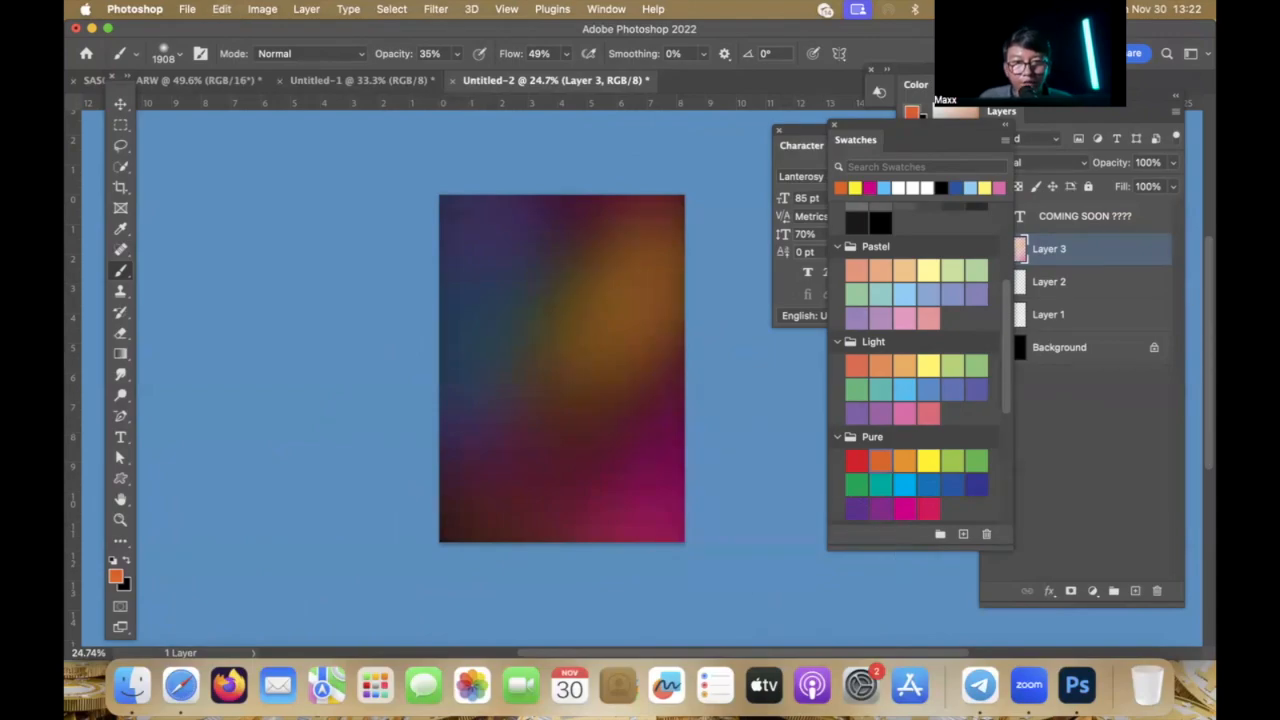
Step: Set the blending mode of Layer 3 to Pin Light
left_click(1052, 162)
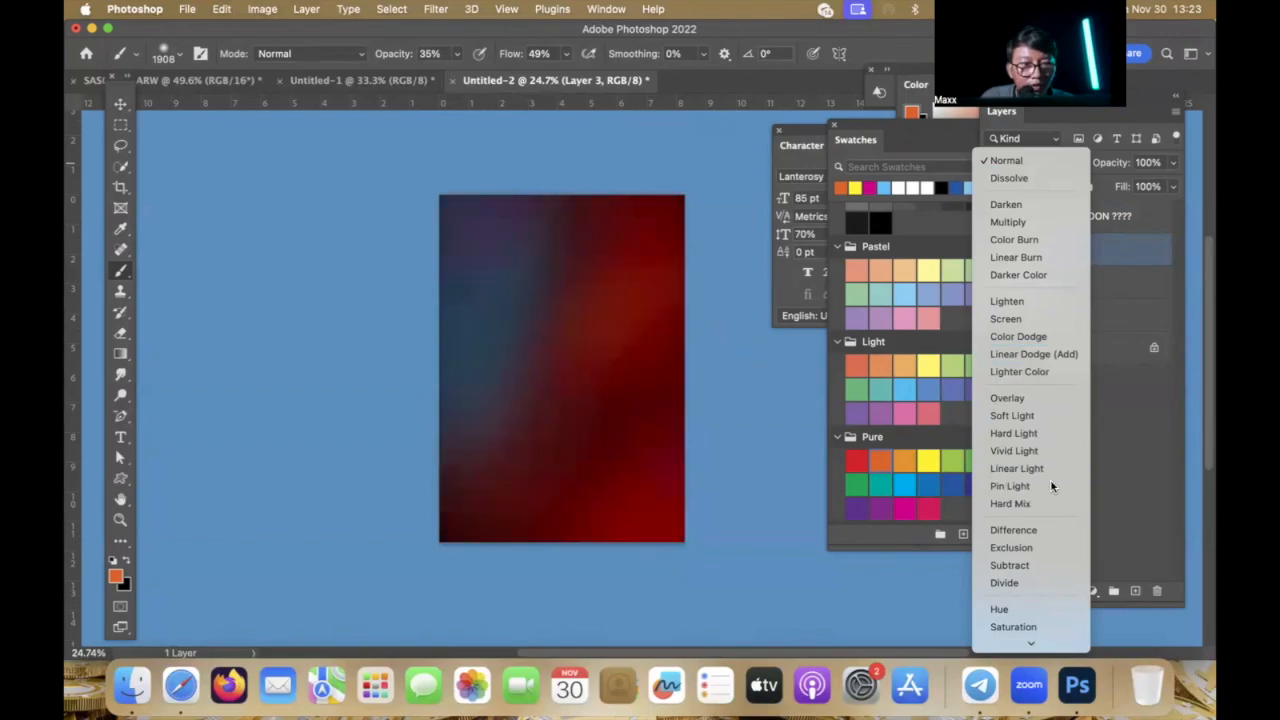
left_click(1010, 486)
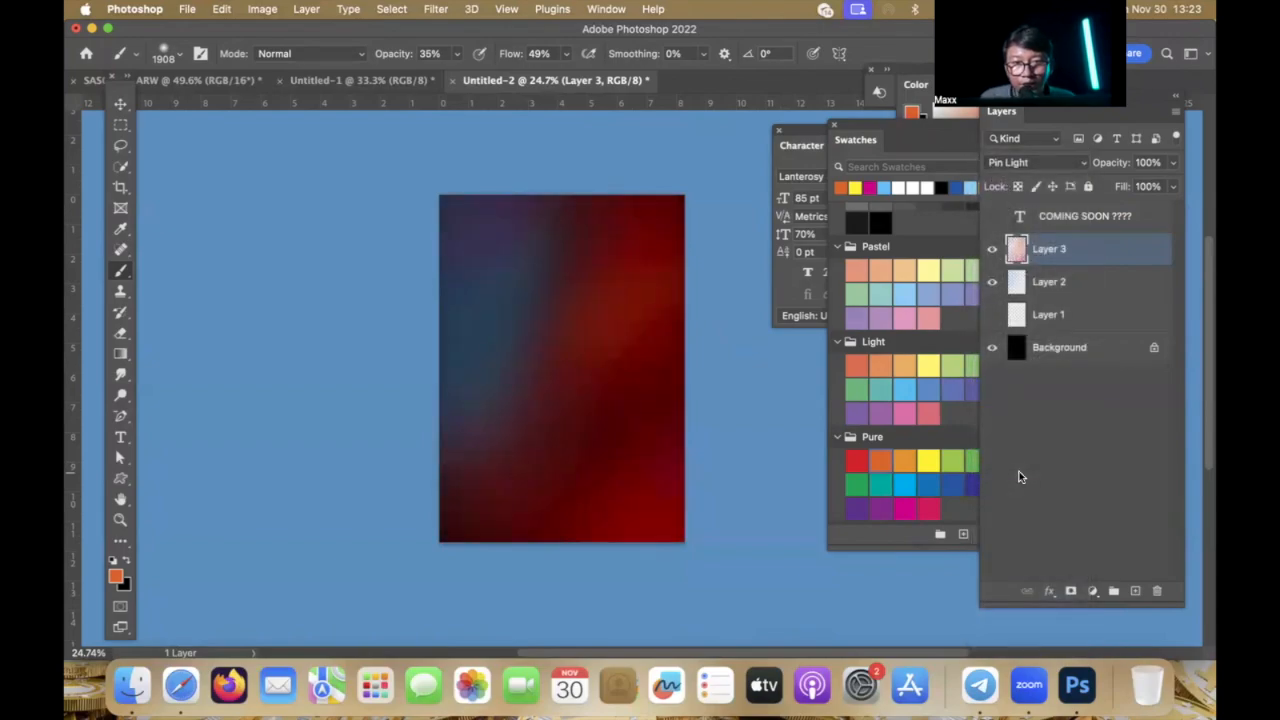